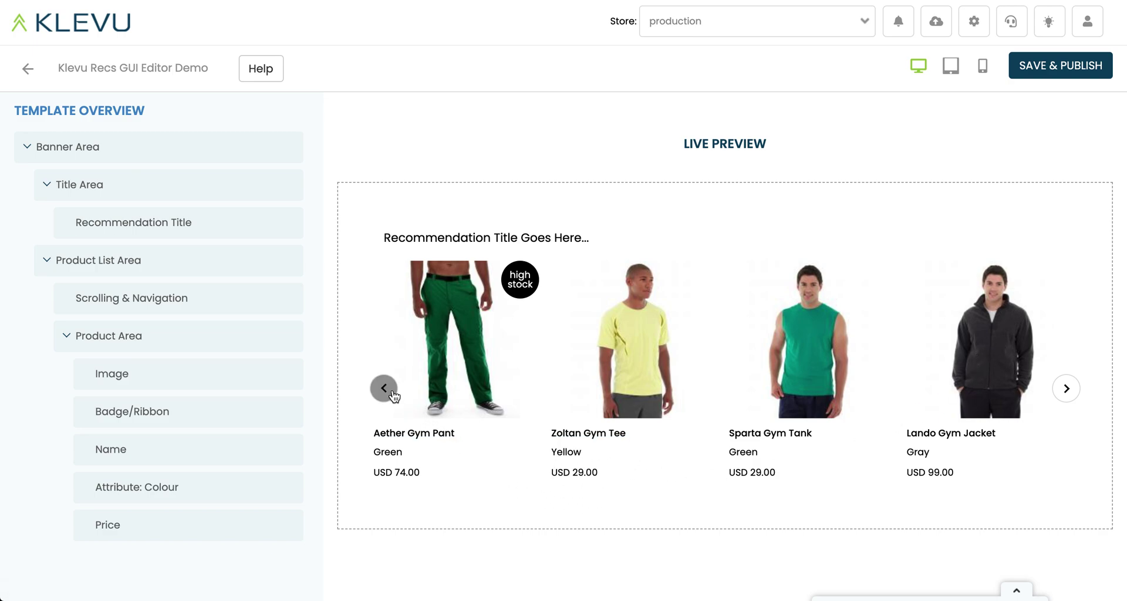
- Preview the recommendation banner in desktop, tablet and mobile layouts, and test its carousel navigation
click(1067, 390)
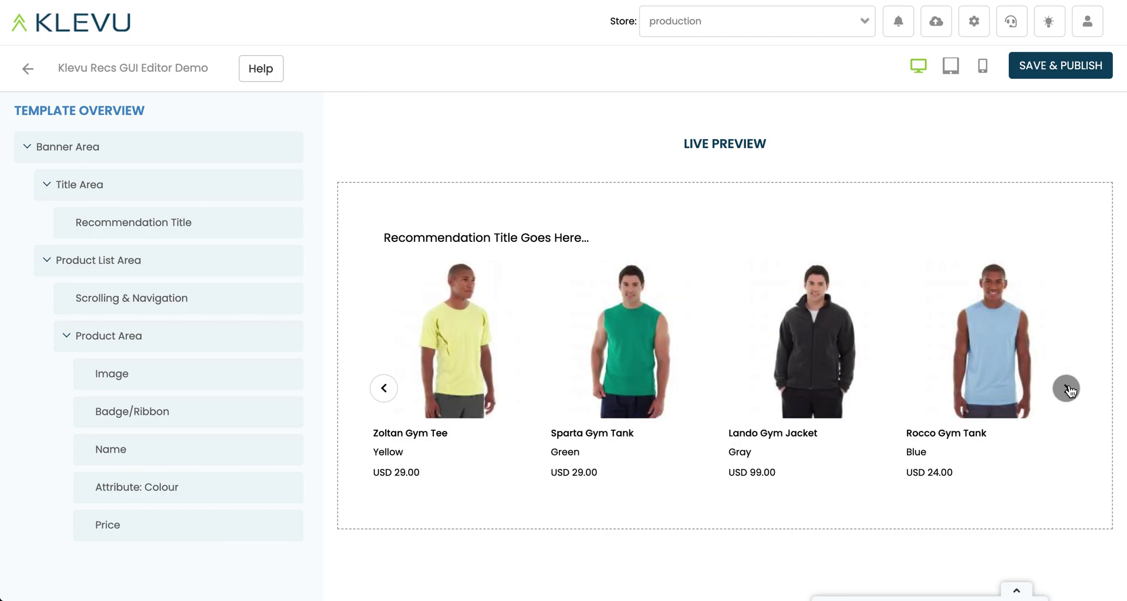
click(384, 388)
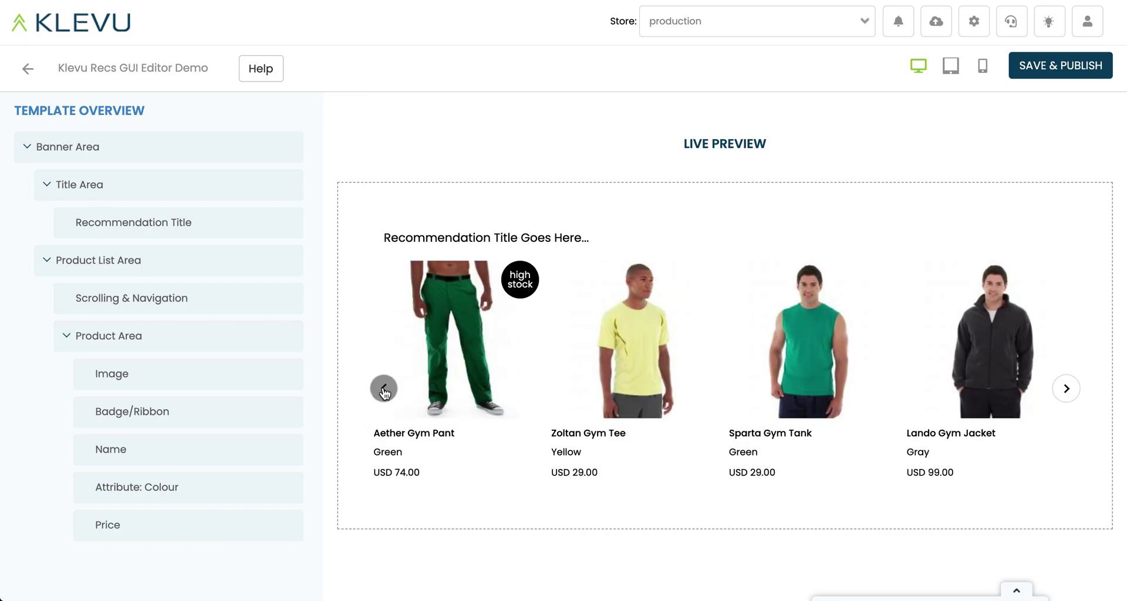
click(950, 70)
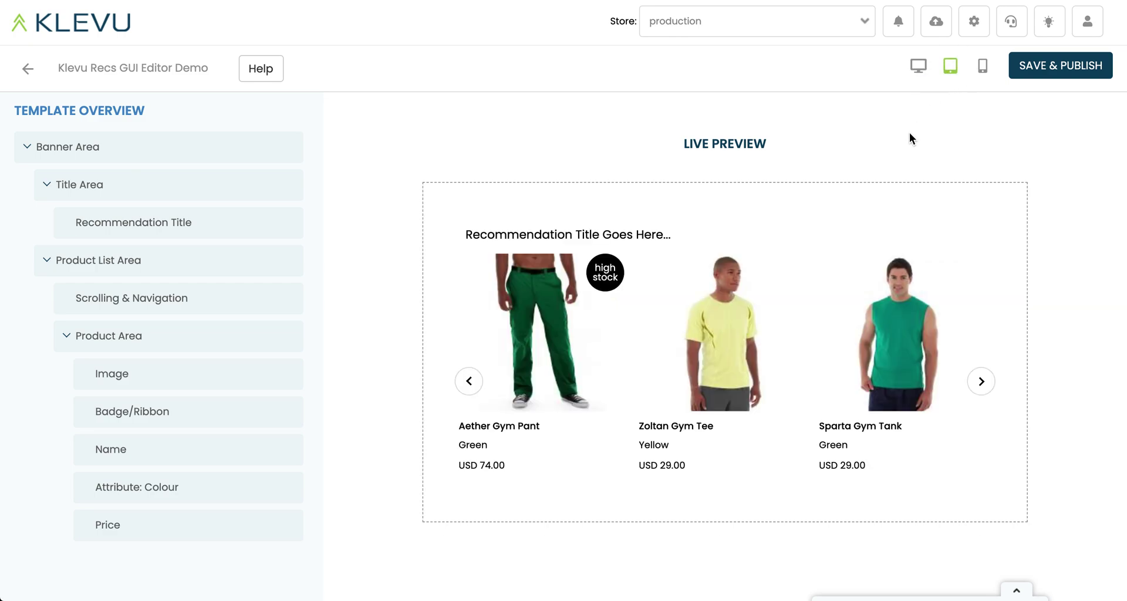
click(980, 78)
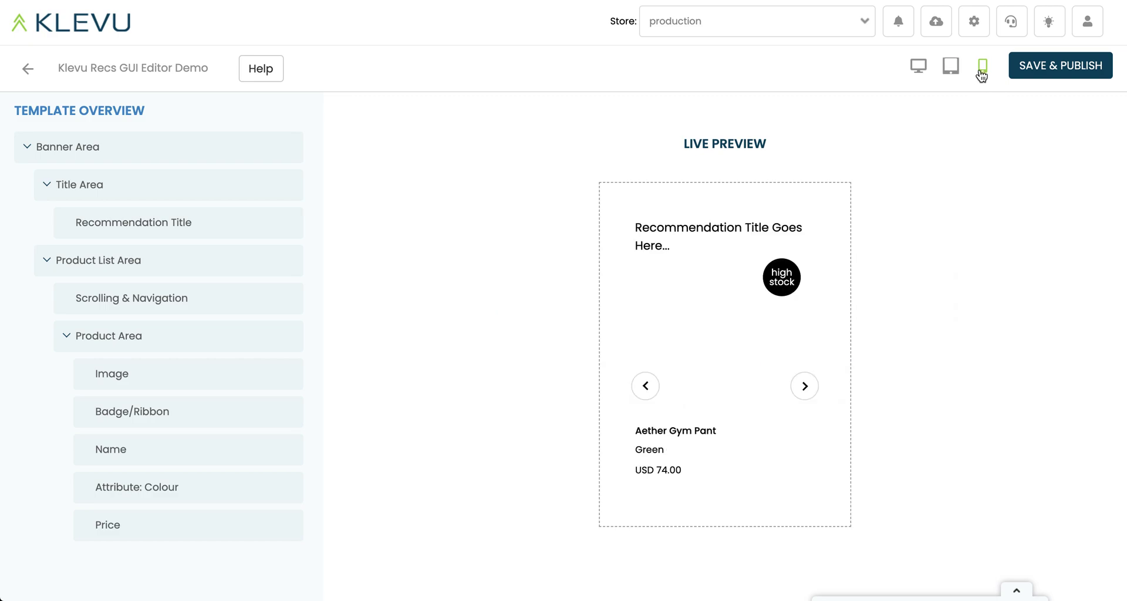
click(802, 388)
click(648, 390)
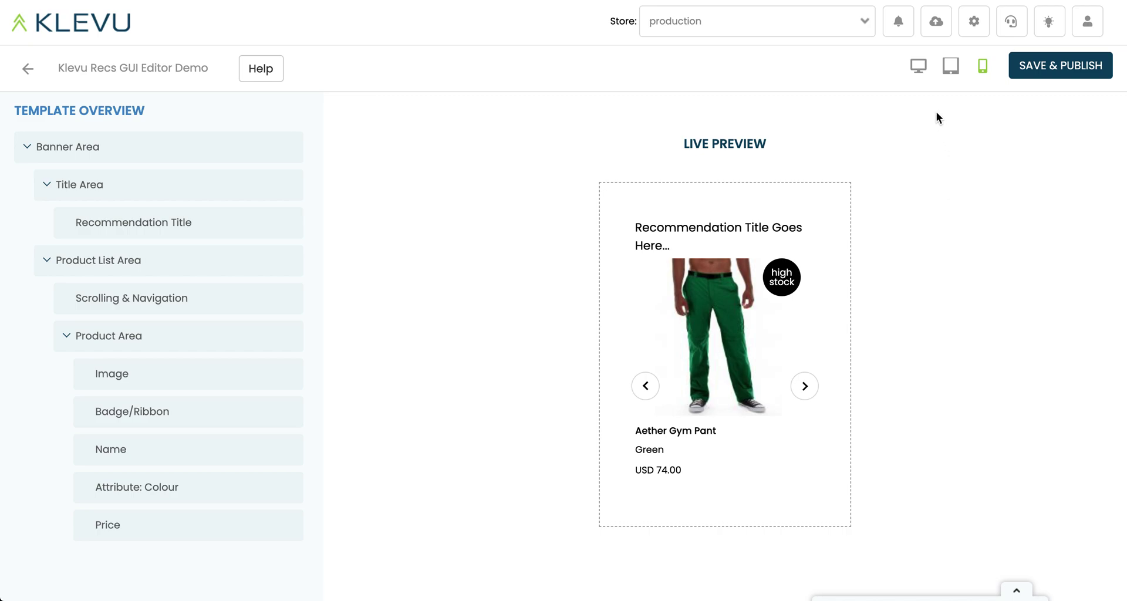
click(920, 74)
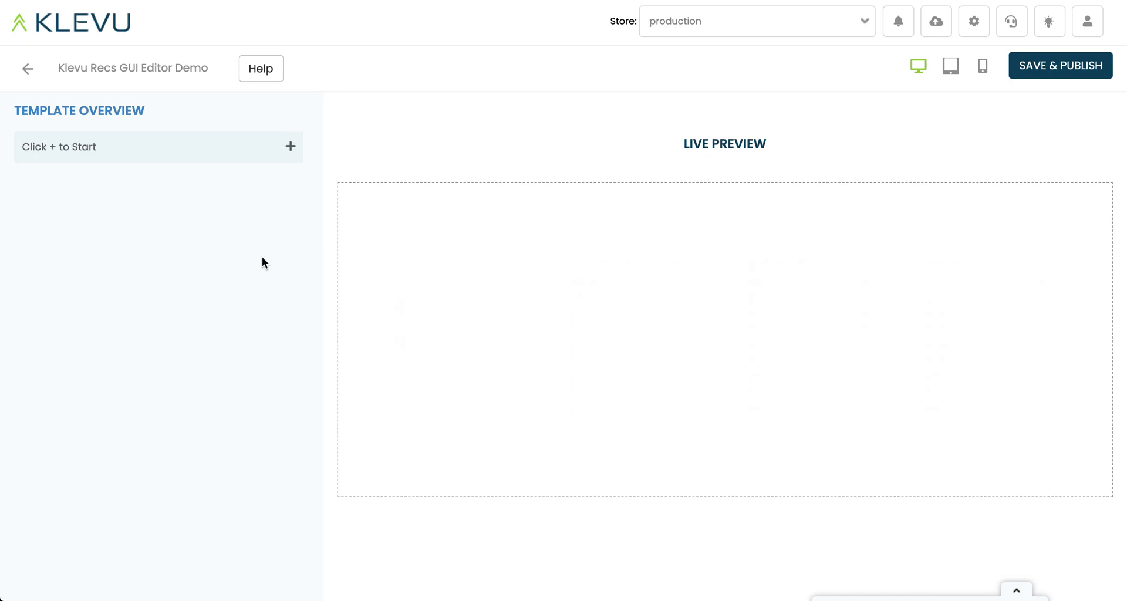
- Add a Banner Area to the empty template, containing a Title Area with a Recommendation Title
click(290, 147)
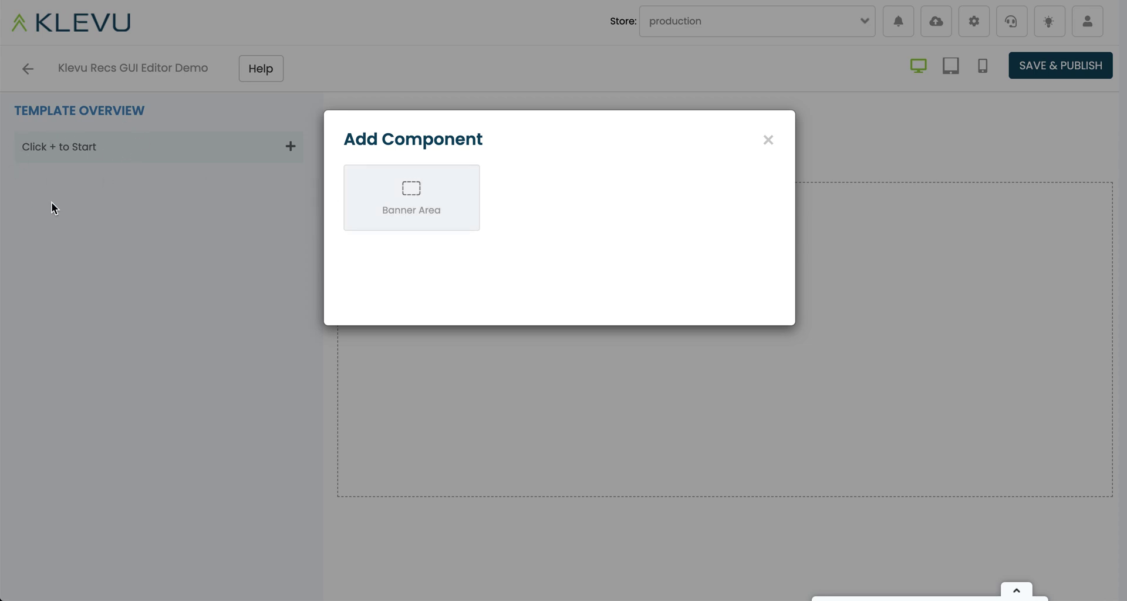
click(411, 192)
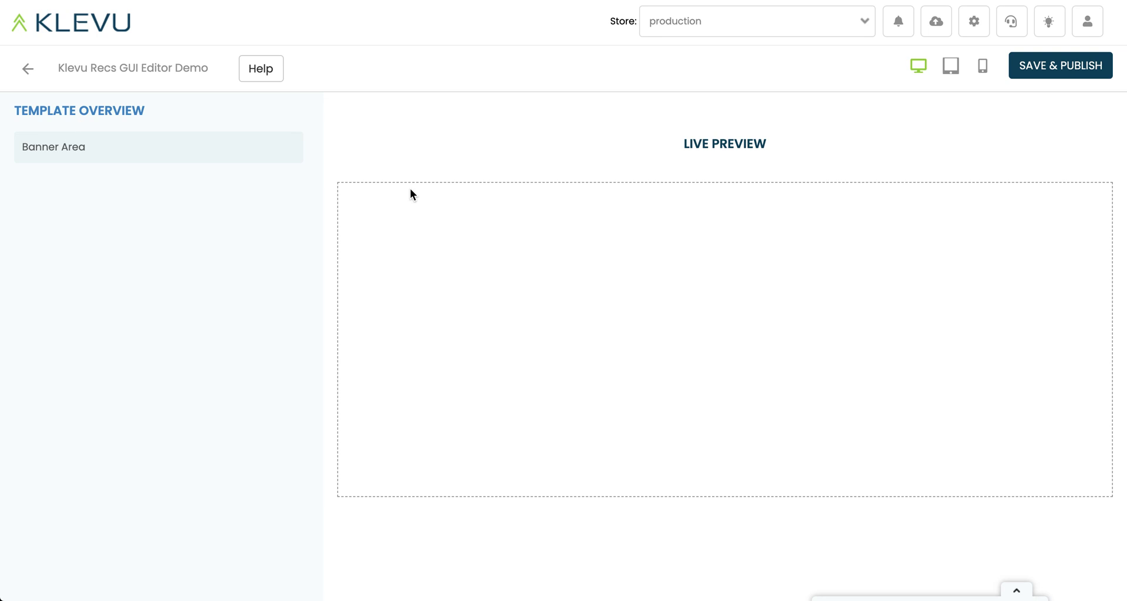
mouse_move(51, 156)
click(200, 146)
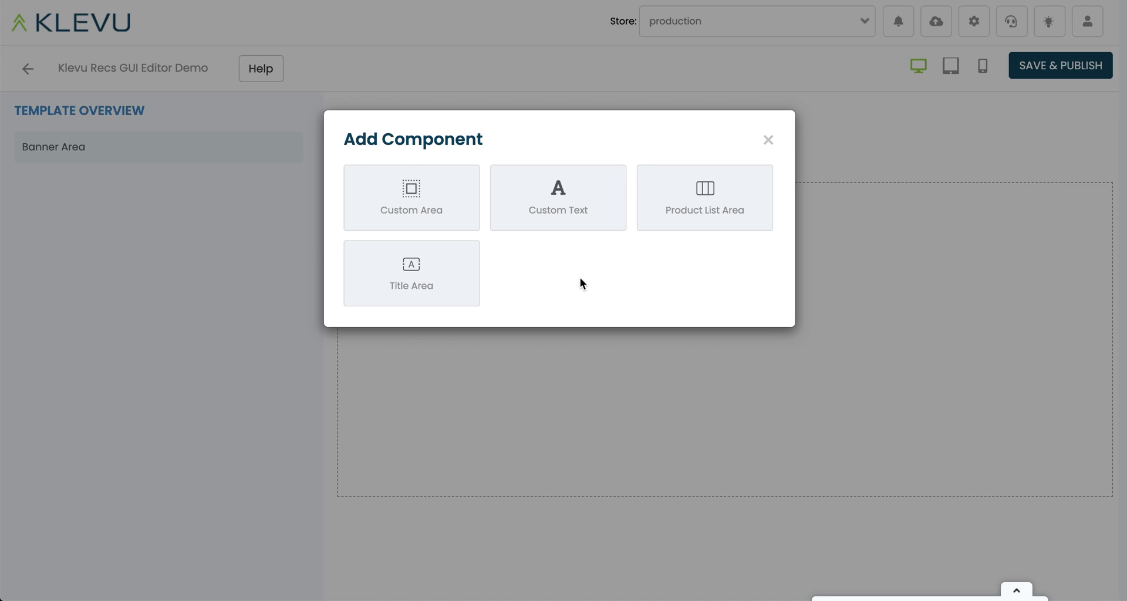
click(429, 274)
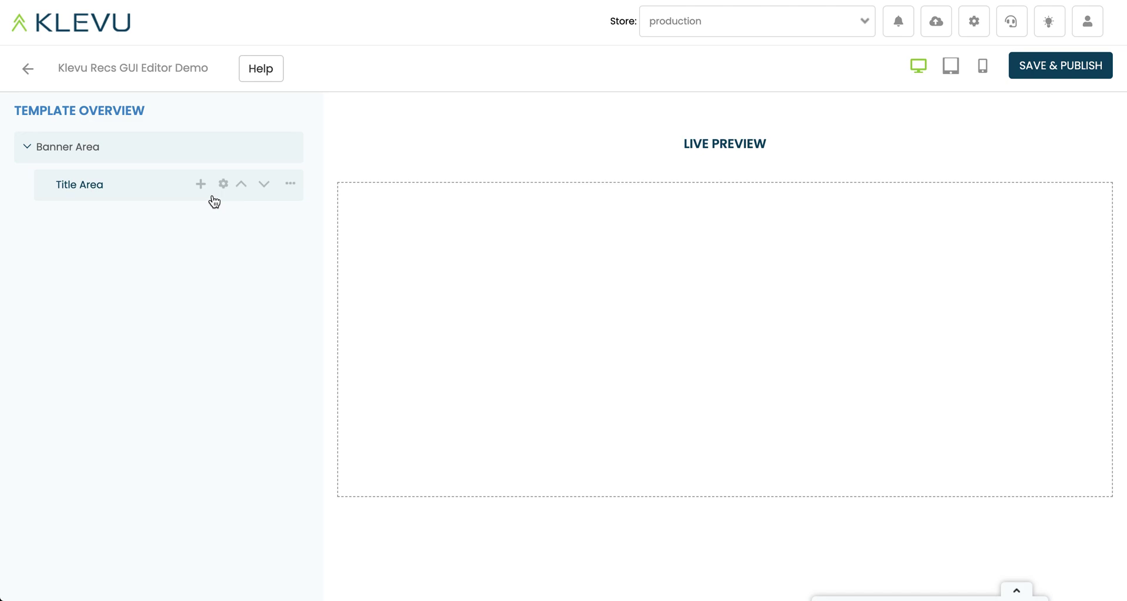
click(202, 183)
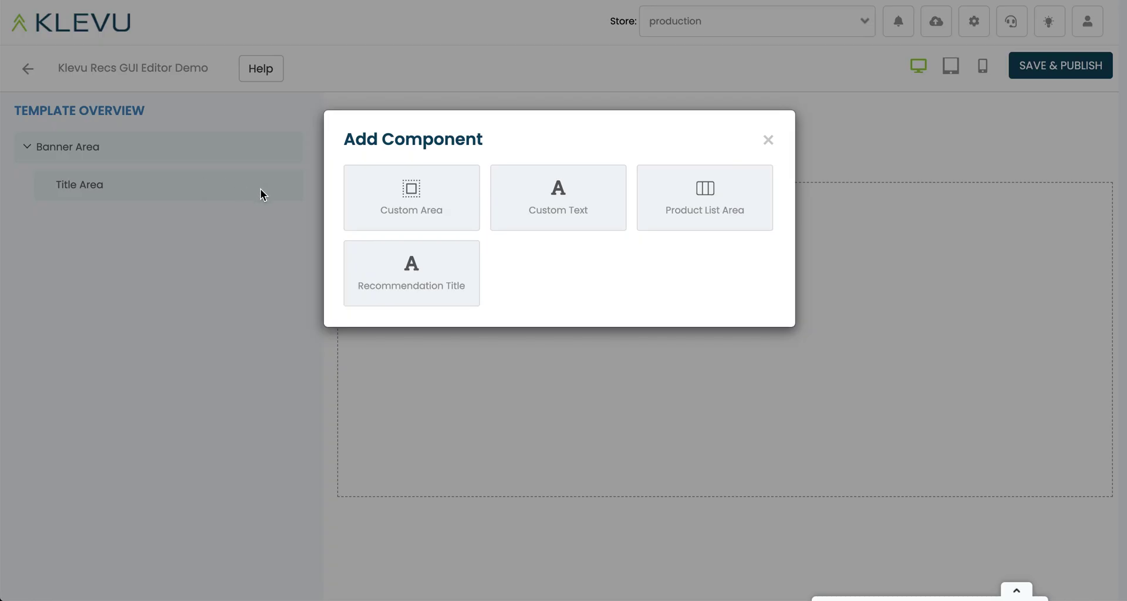
click(440, 298)
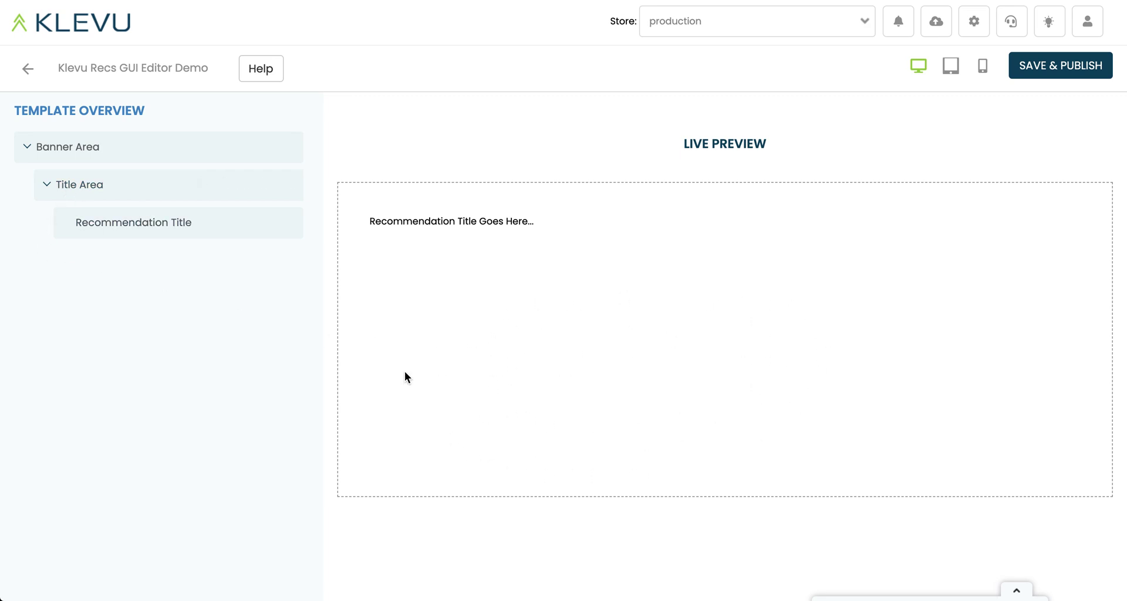
- Add a Product List Area to the Banner Area and place a Product Area inside it
mouse_move(82, 148)
click(200, 146)
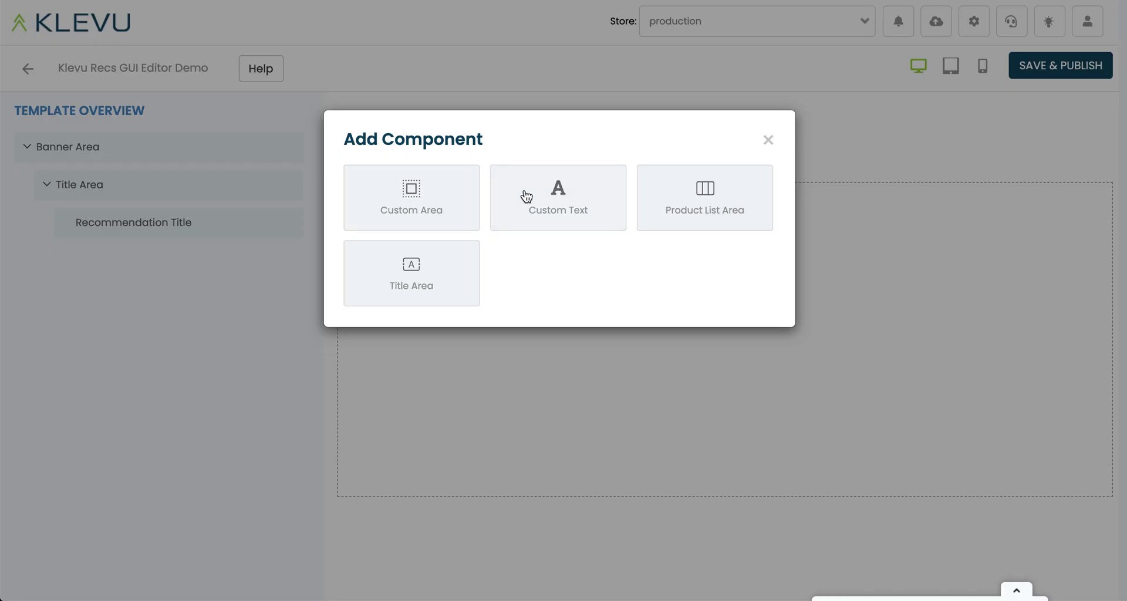
click(708, 200)
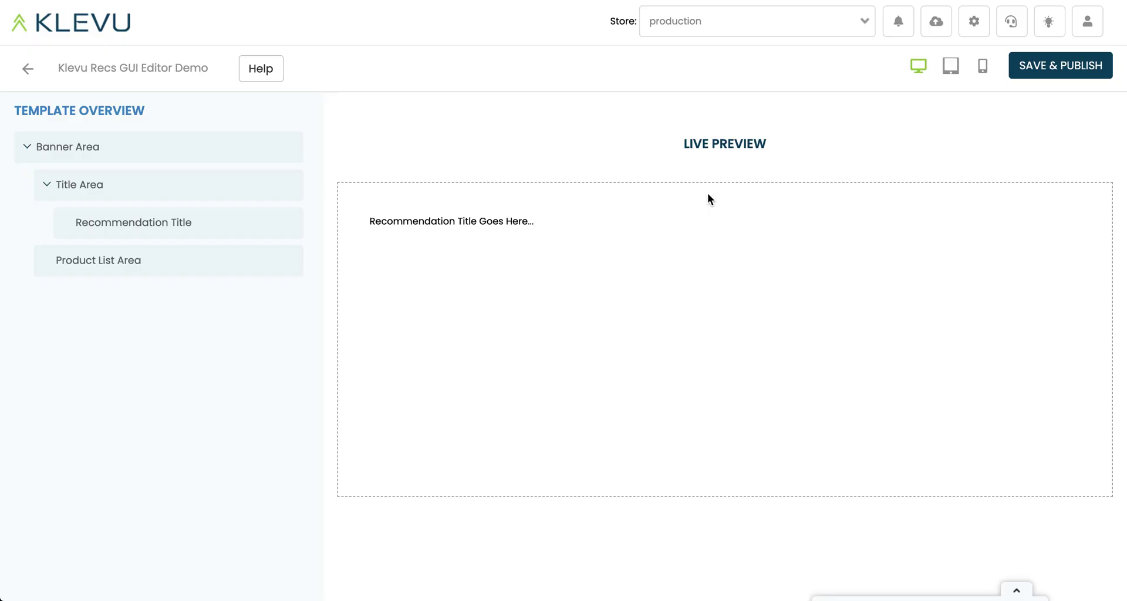
mouse_move(94, 261)
click(201, 260)
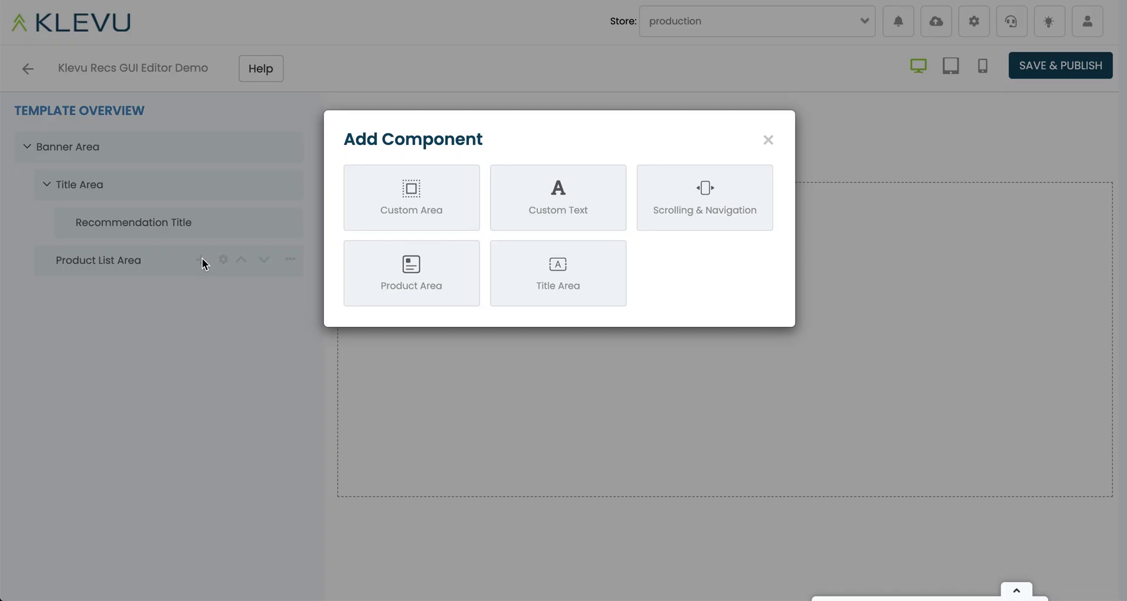
click(421, 278)
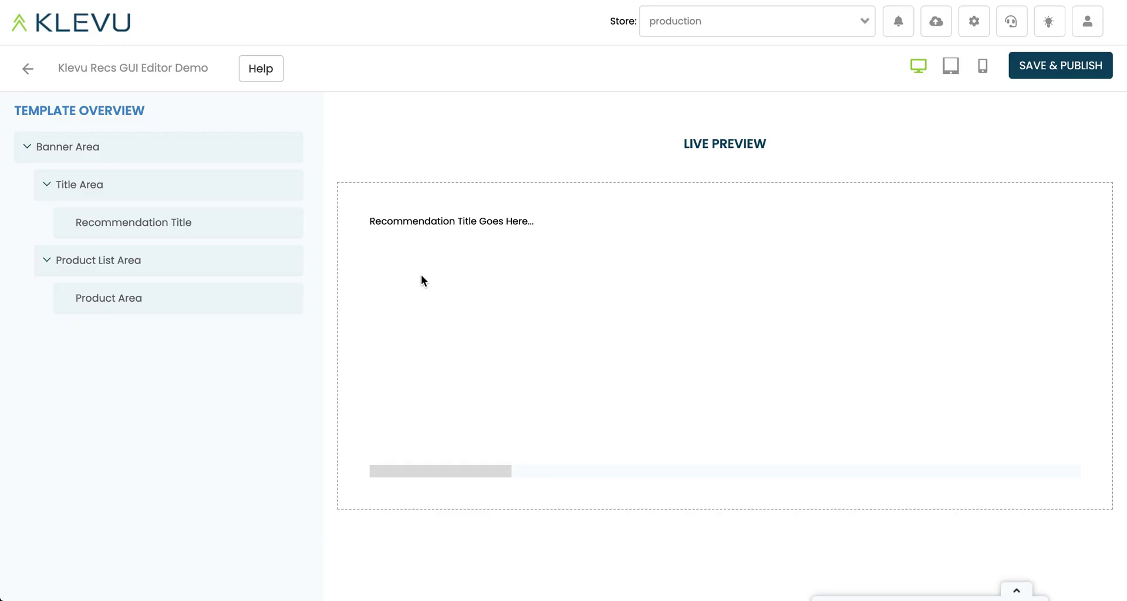
- Add an Image component to the Product Area
mouse_move(116, 307)
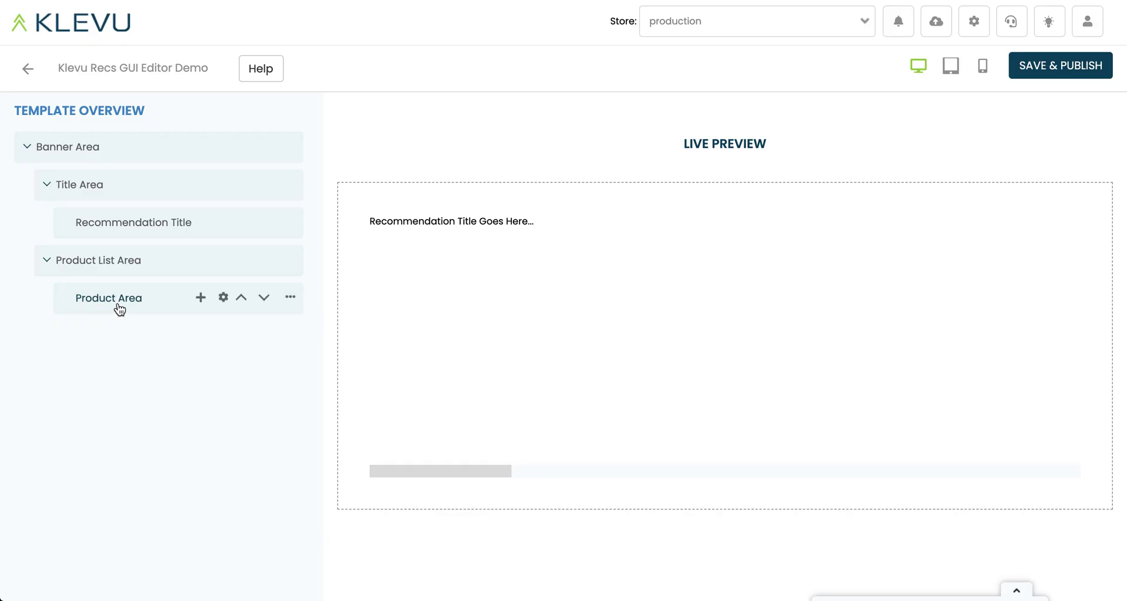
click(201, 300)
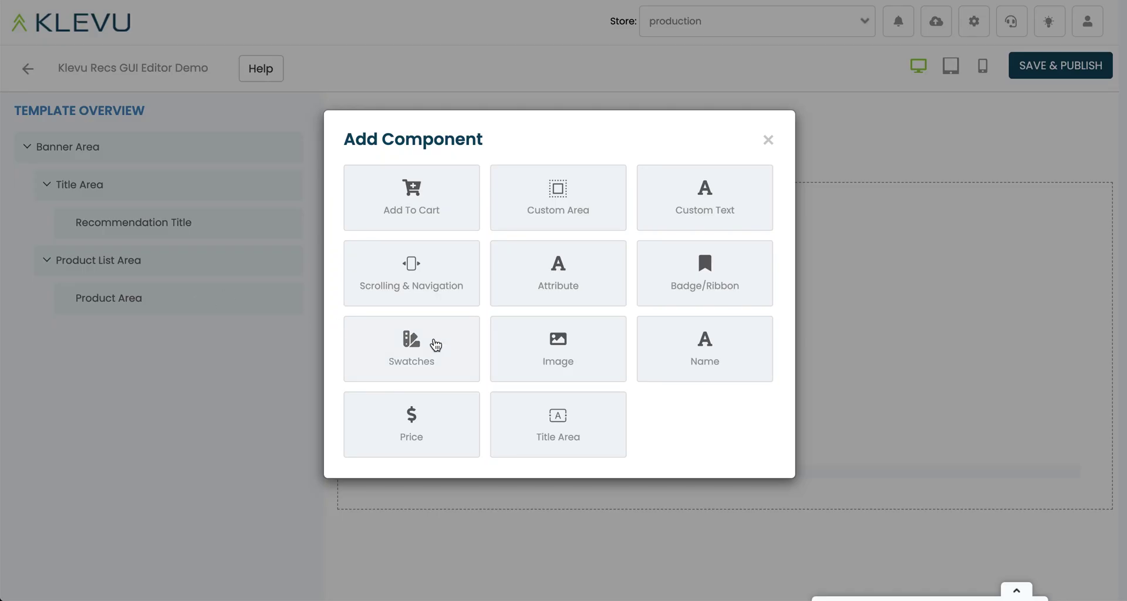
click(567, 349)
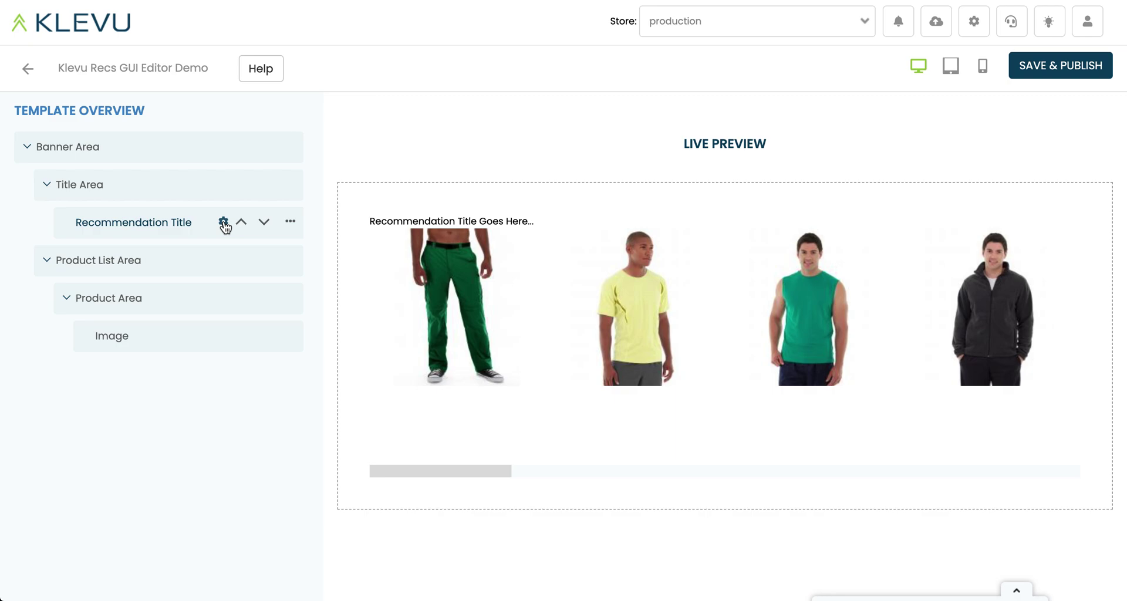
- Set the Recommendation Title's font size to 15px and its margin to 2%, and return to the template overview
click(224, 224)
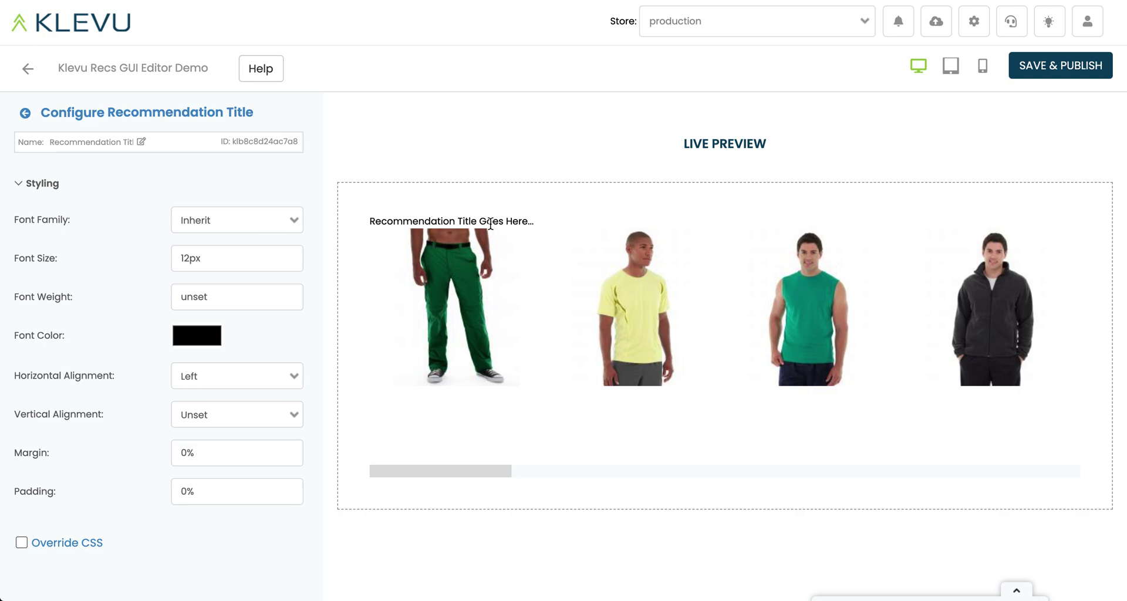
drag(189, 259, 184, 257)
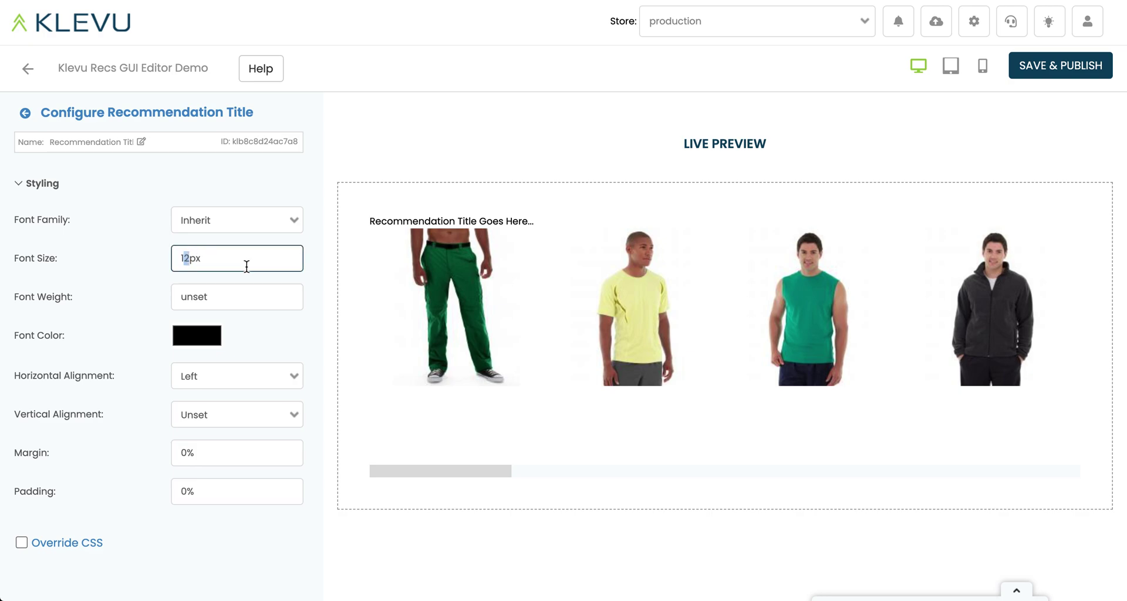
text(5)
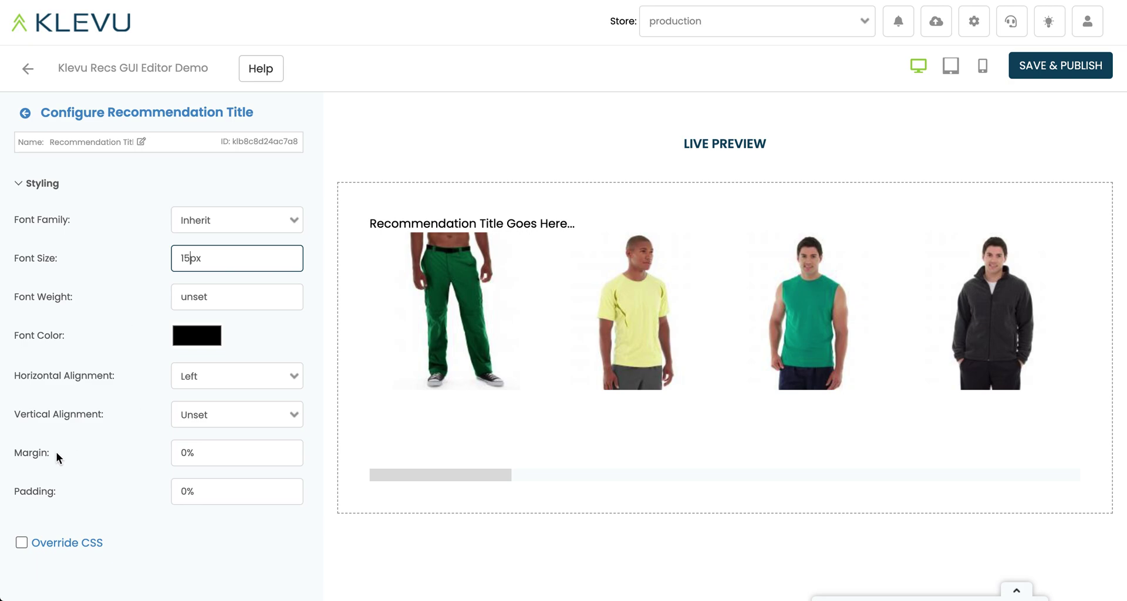
drag(187, 452, 180, 451)
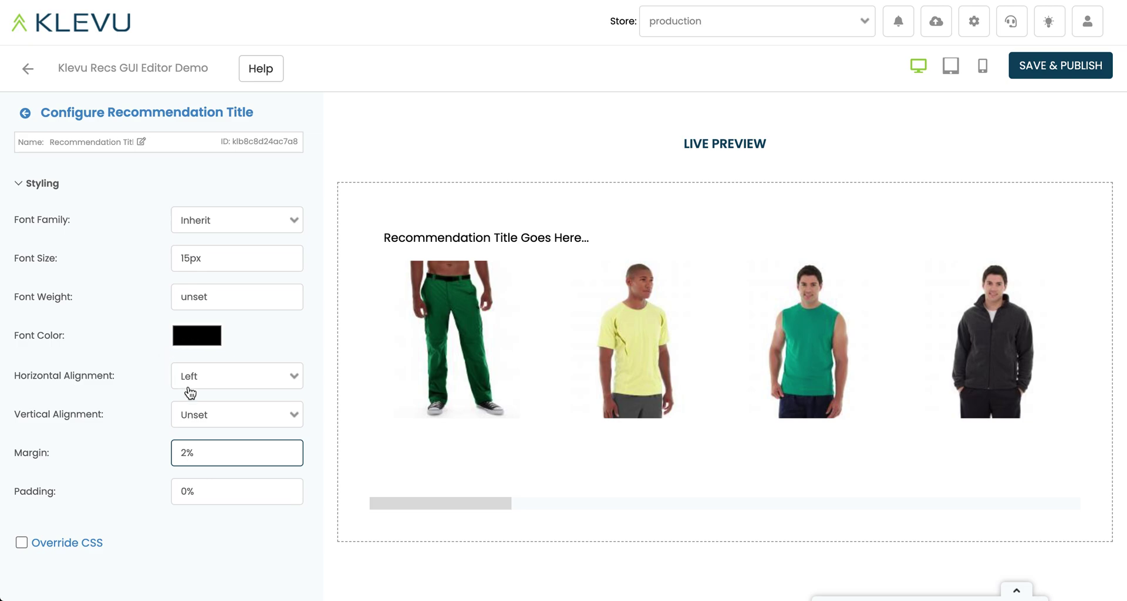
click(137, 336)
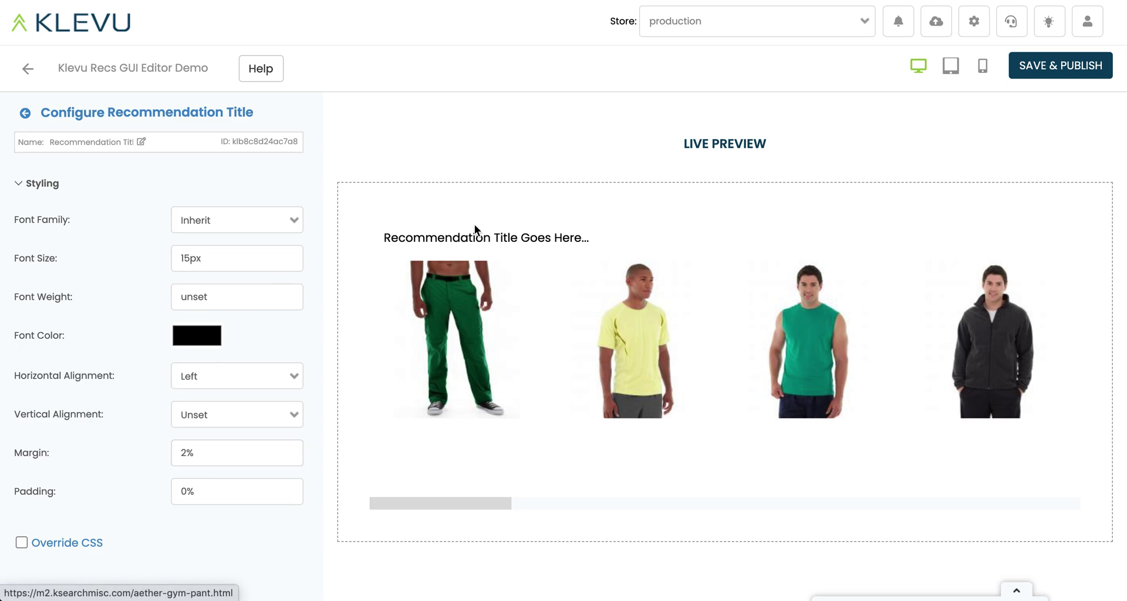
click(25, 115)
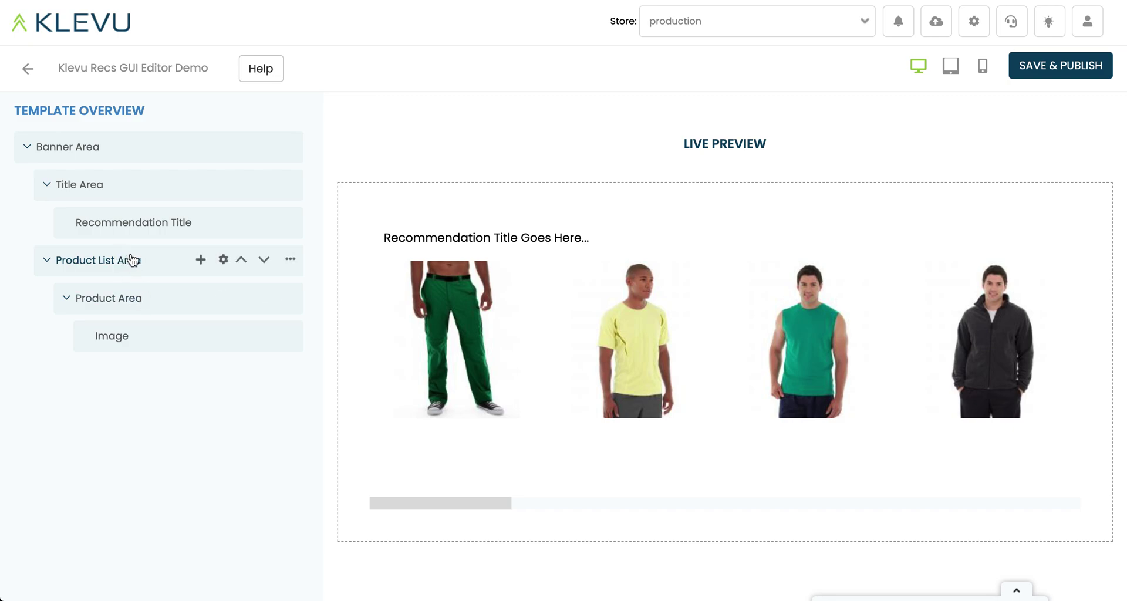
- Add a Scrolling & Navigation component to the Product List Area and test its carousel in both directions
click(201, 260)
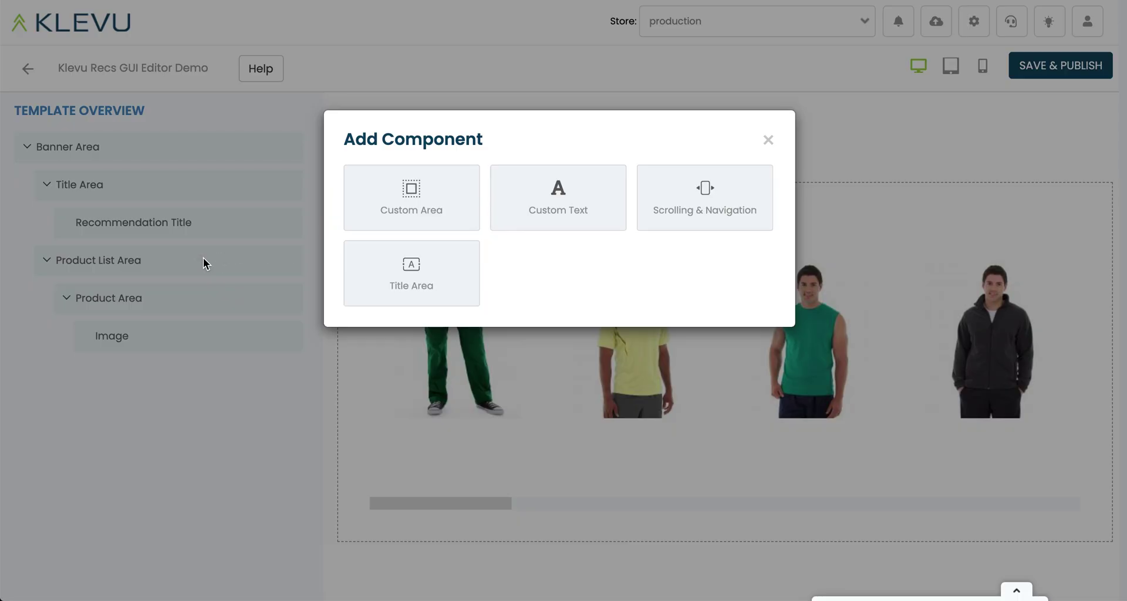
click(711, 199)
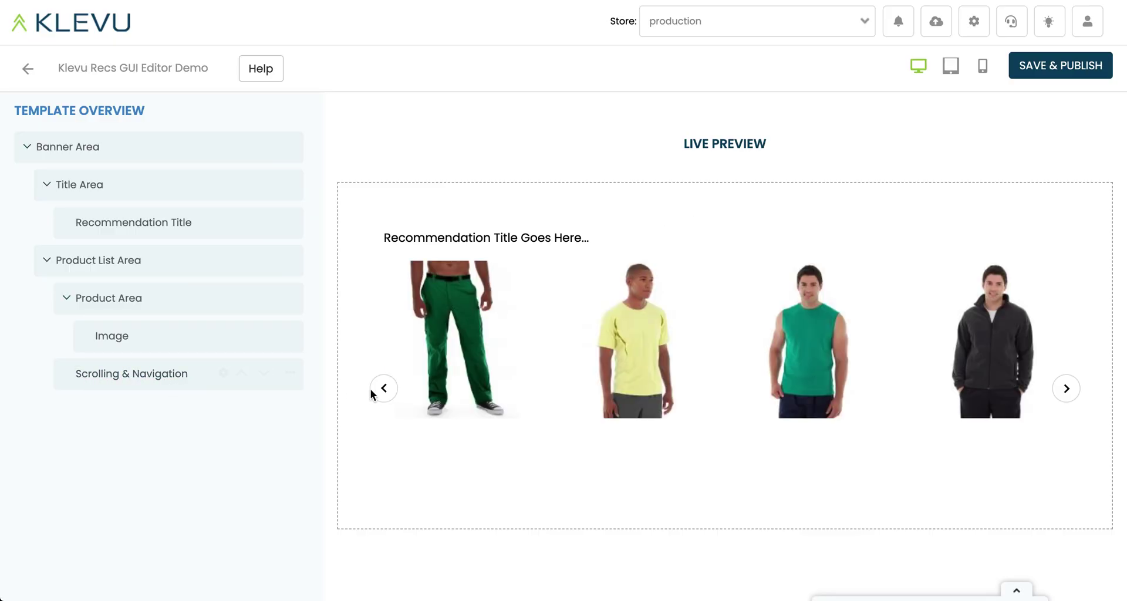
click(1060, 401)
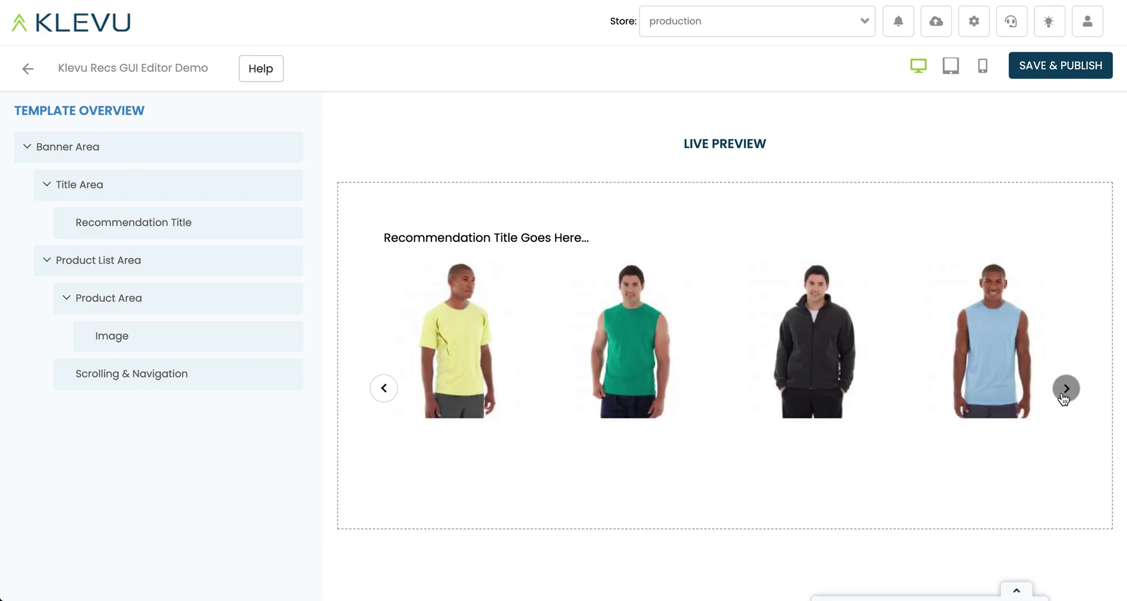
click(388, 390)
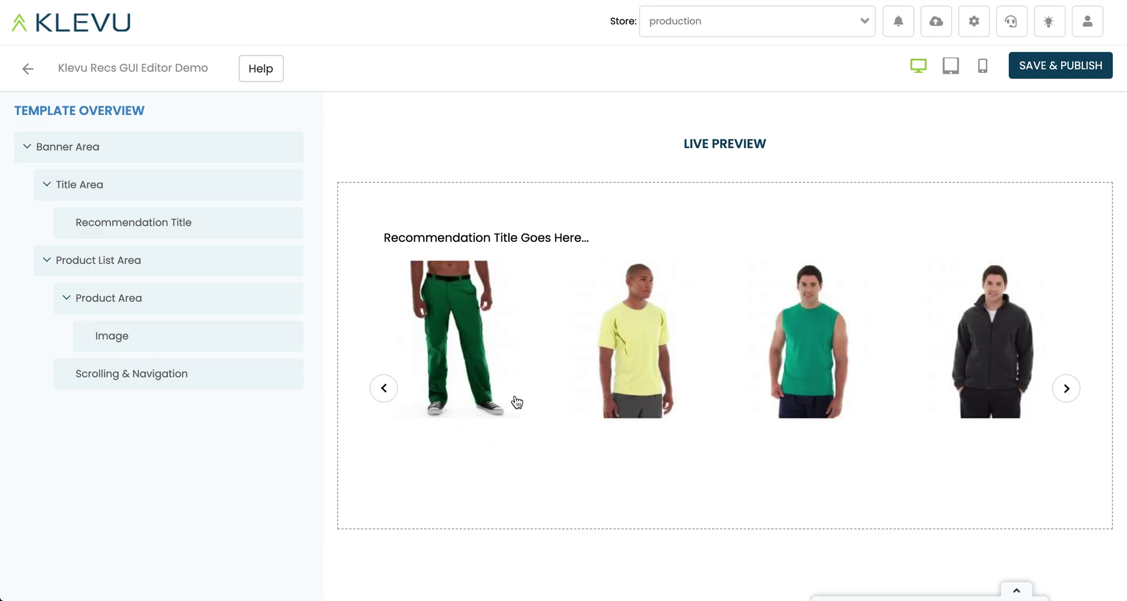
click(1066, 389)
click(388, 390)
- Try the plain arrow style for the Scrolling & Navigation carousel buttons, and switch back to the circled chevron style
mouse_move(173, 382)
click(222, 374)
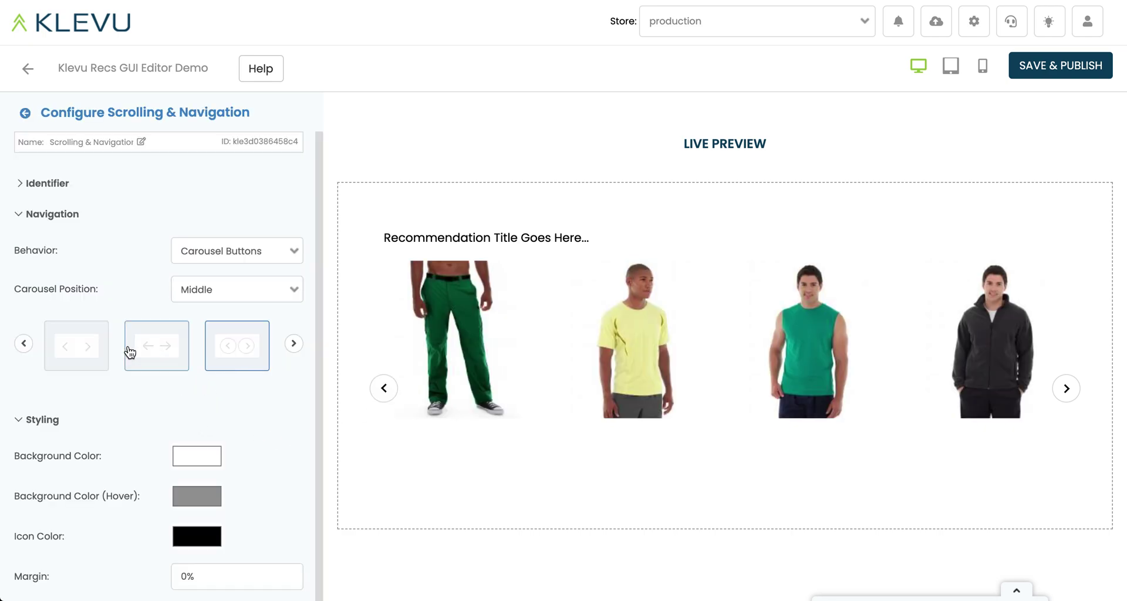
click(171, 345)
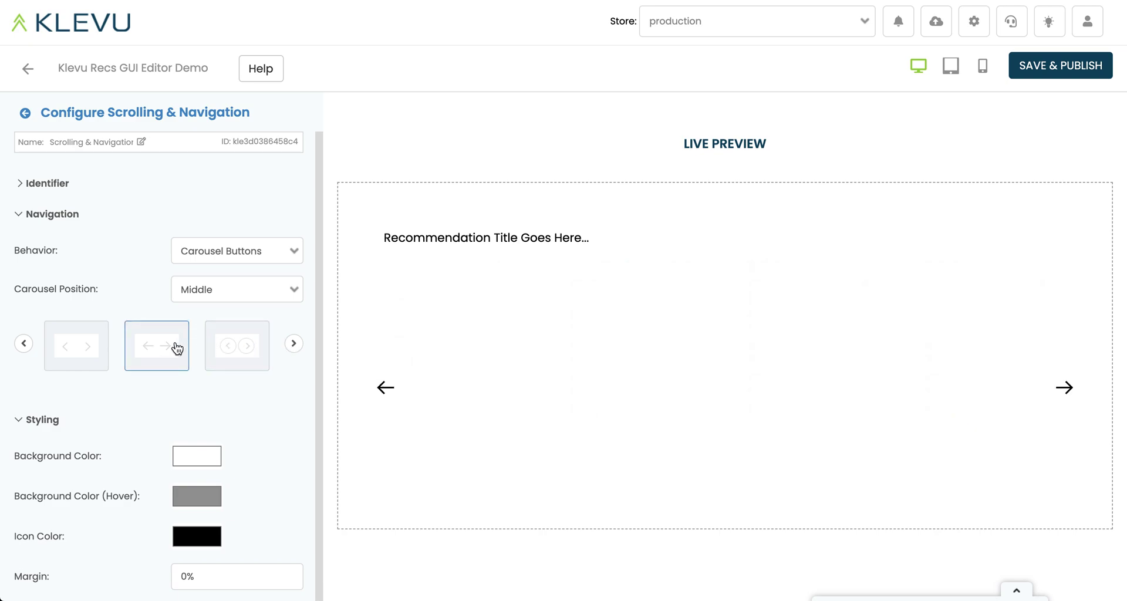
click(256, 356)
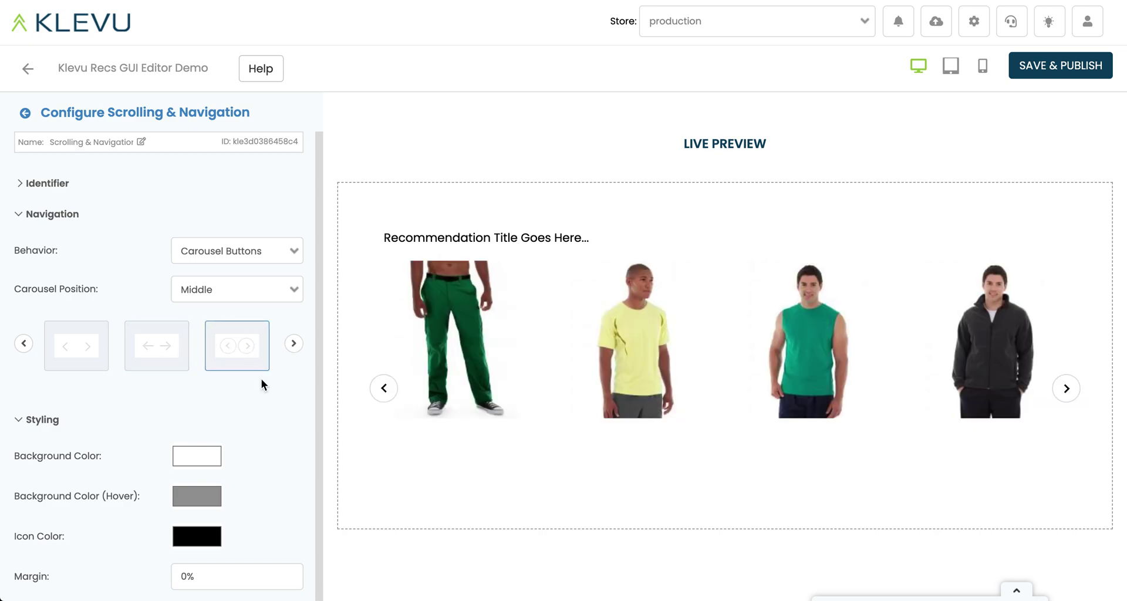
scroll(273, 432, down, 1)
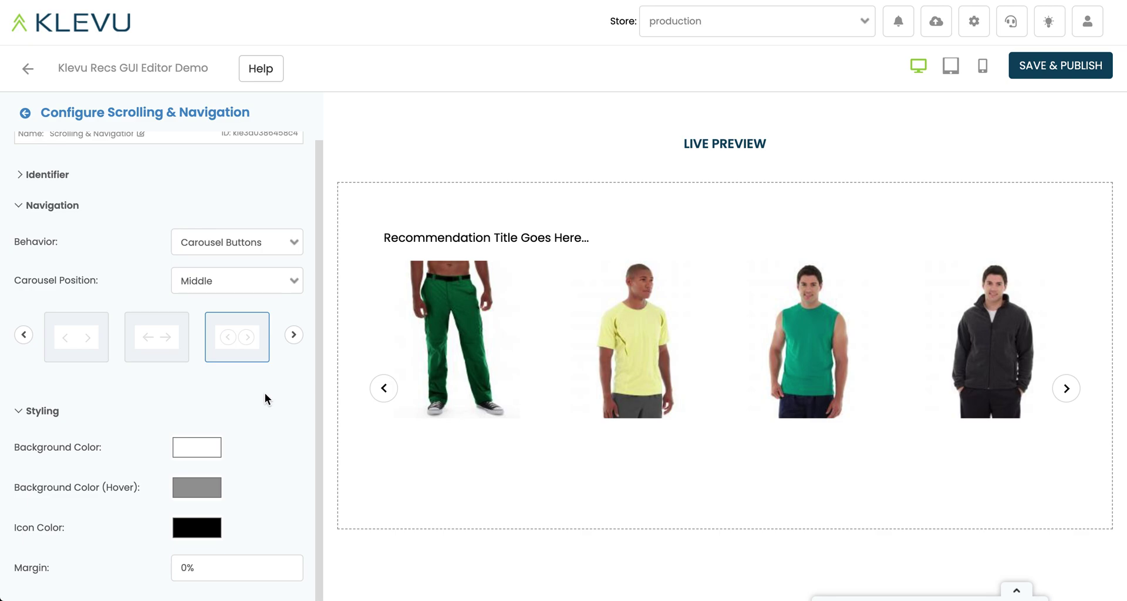
scroll(266, 398, up, 1)
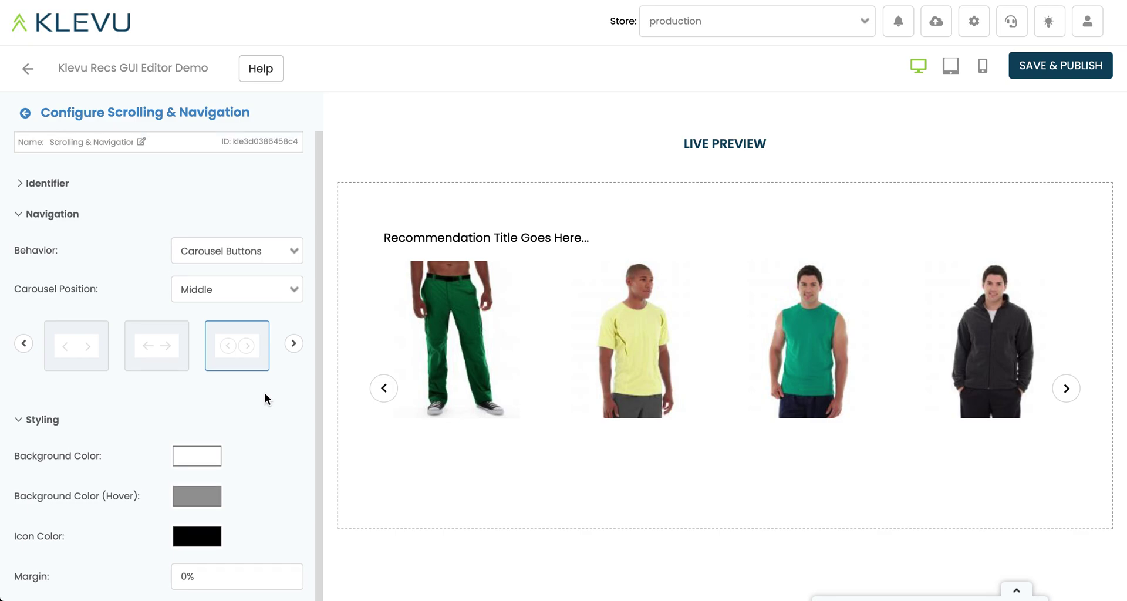
click(25, 112)
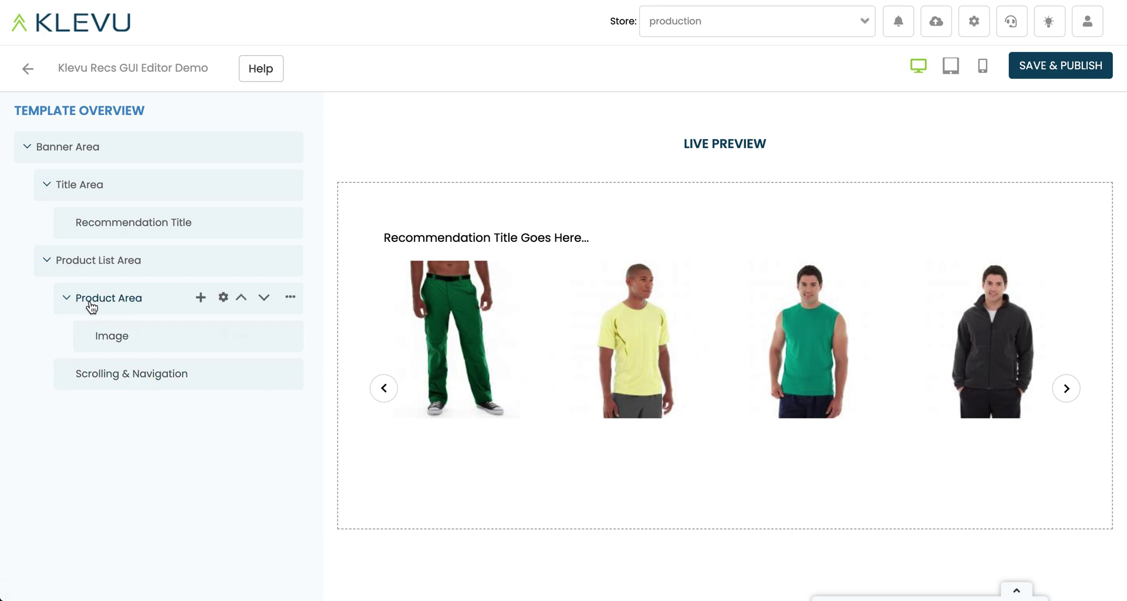
- Add a Badge/Ribbon component to the Product Area
click(200, 298)
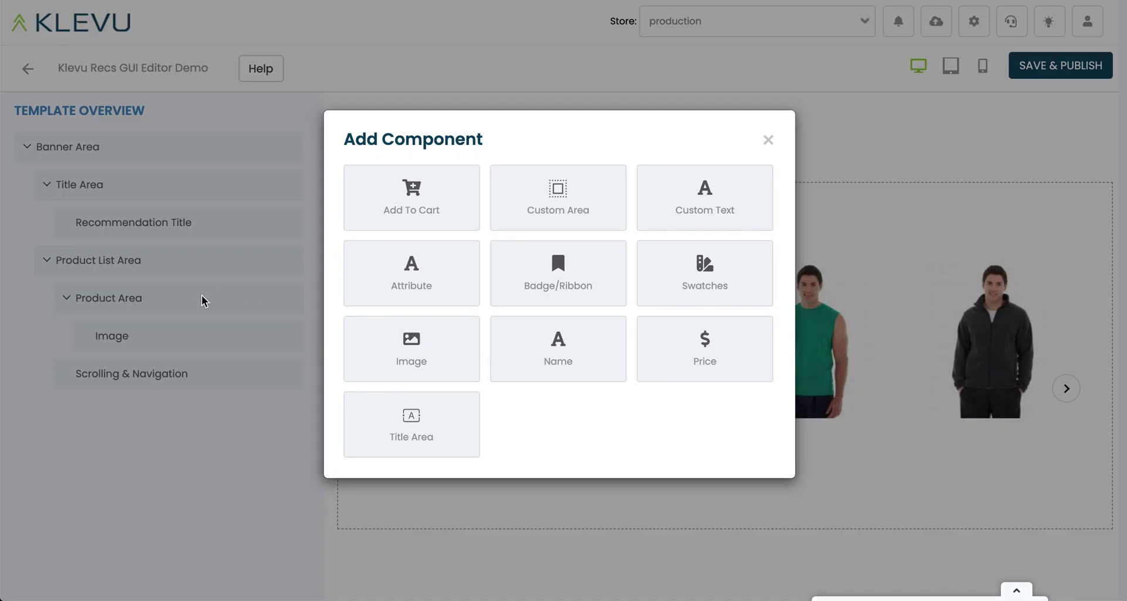
click(578, 276)
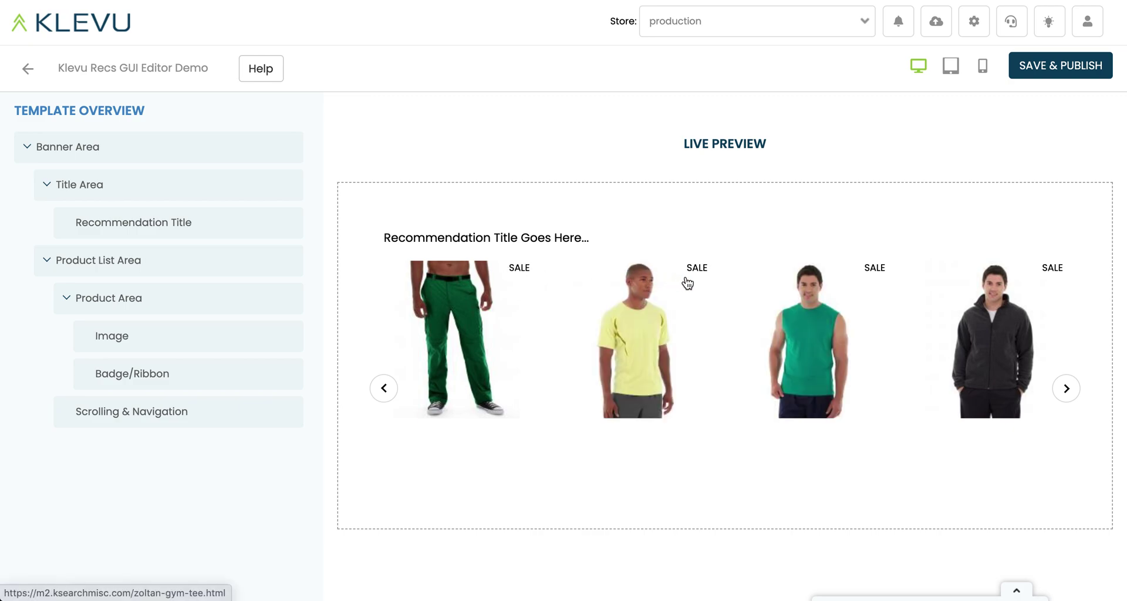
- Set the Badge/Ribbon's custom text to KLEVU, and switch its displayed text to the color attribute
mouse_move(141, 382)
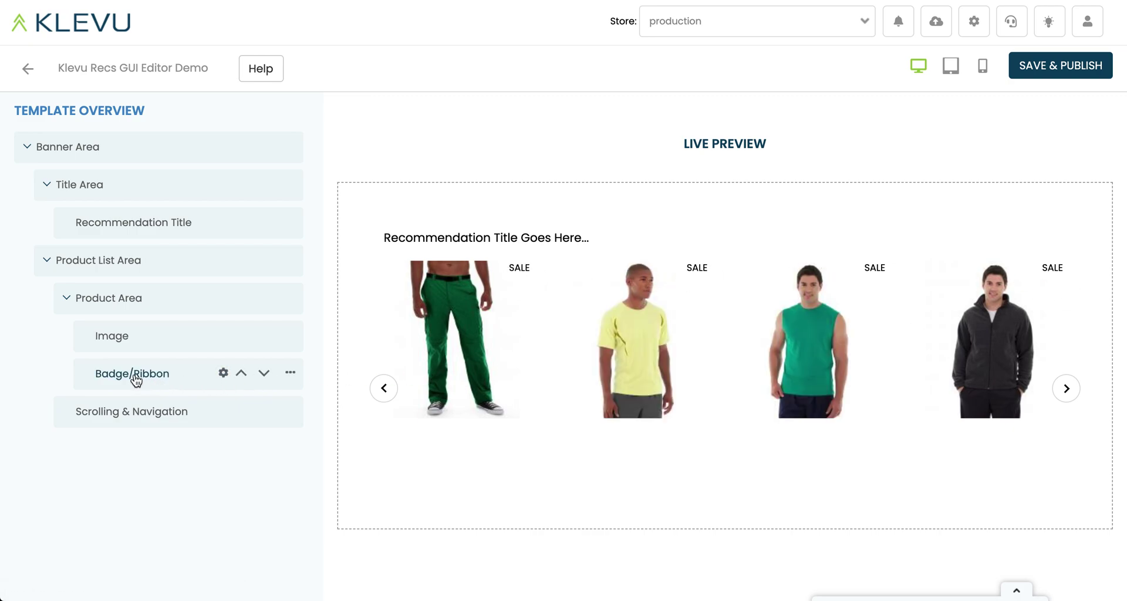
click(223, 374)
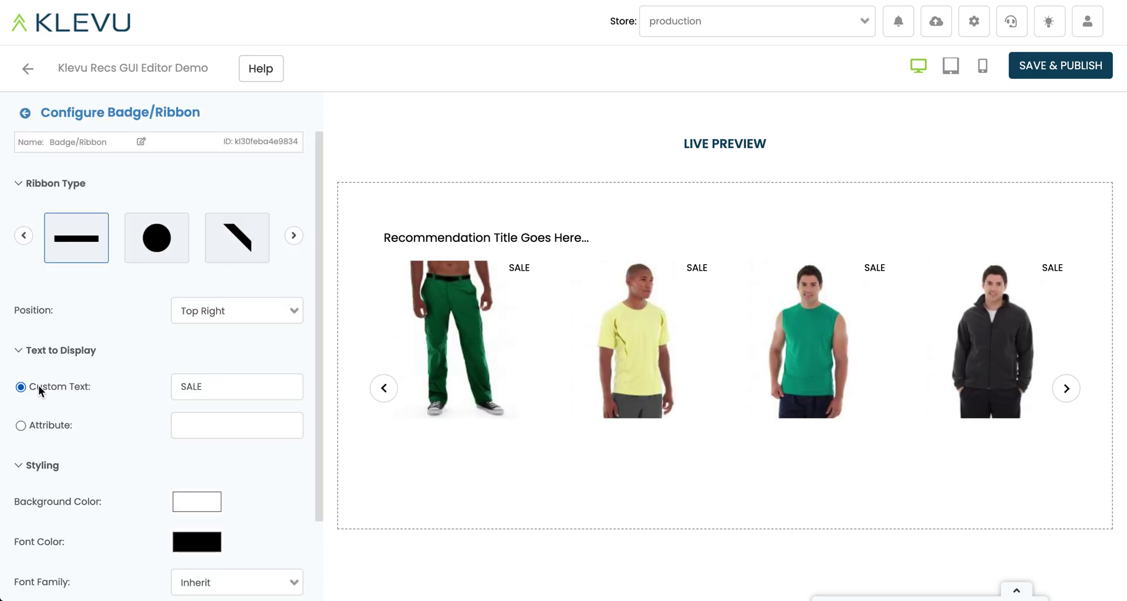
drag(209, 386, 174, 381)
text(KLEVU)
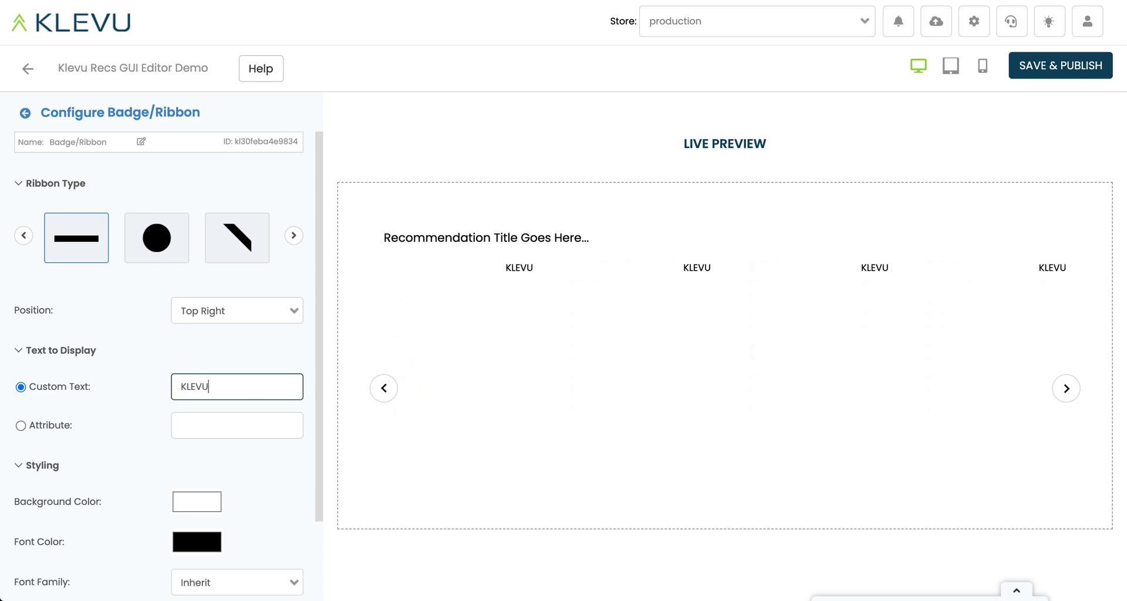
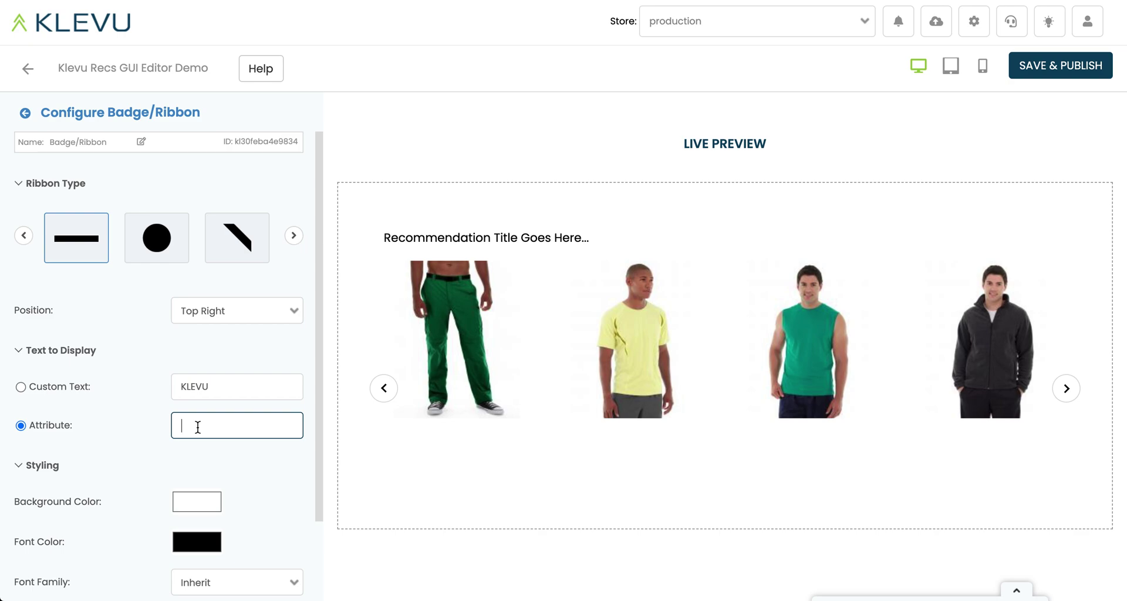
text(color)
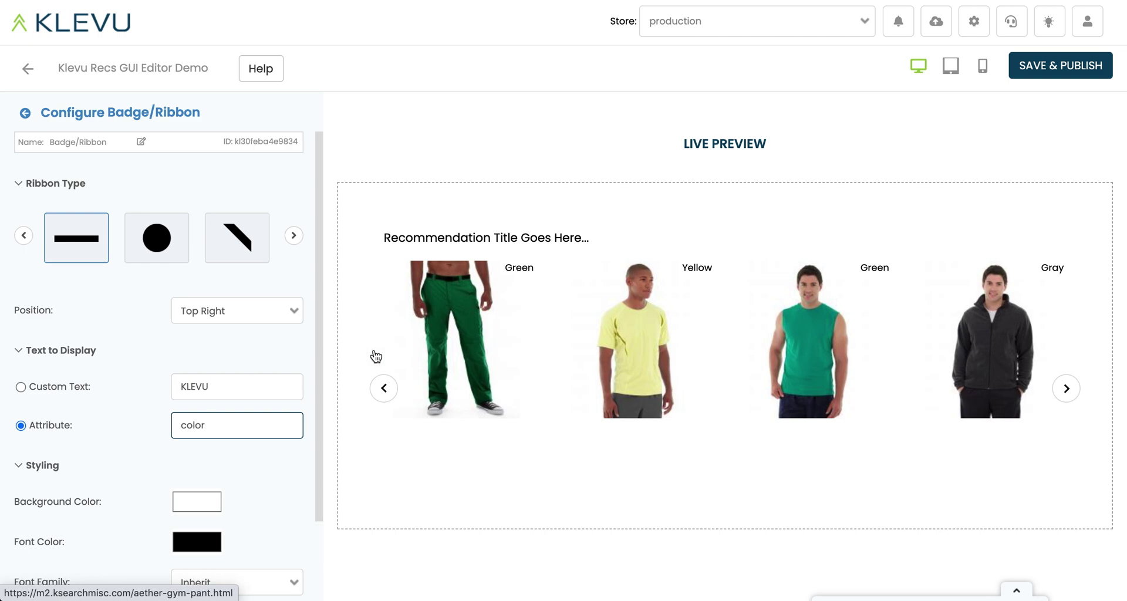
- Set the Badge/Ribbon's background color to black and its font color to white
scroll(94, 360, down, 3)
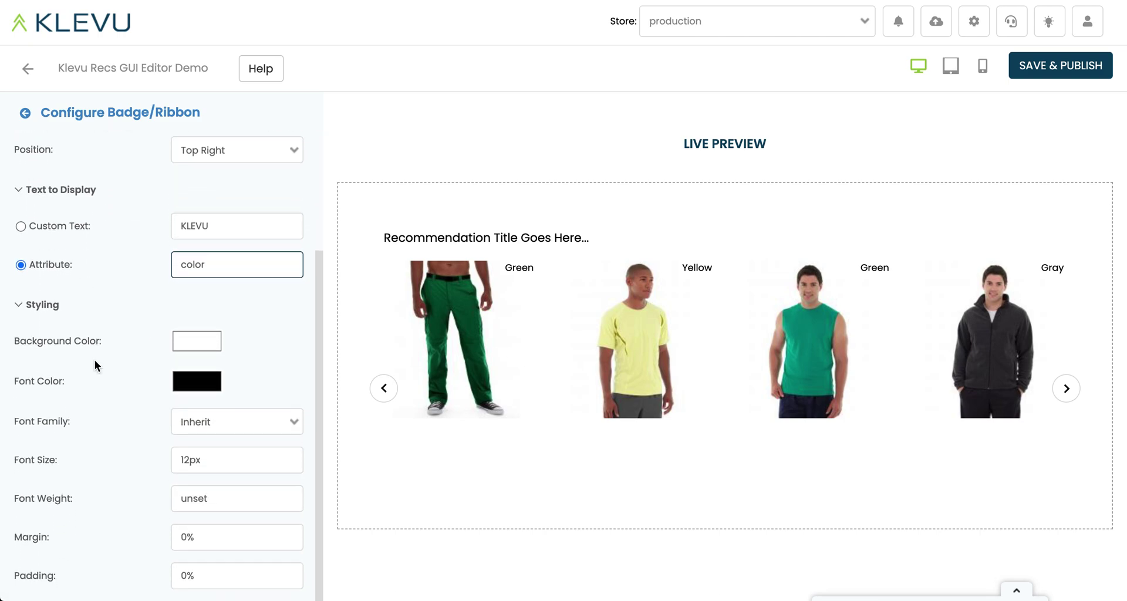
click(206, 335)
click(238, 397)
drag(238, 398, 156, 473)
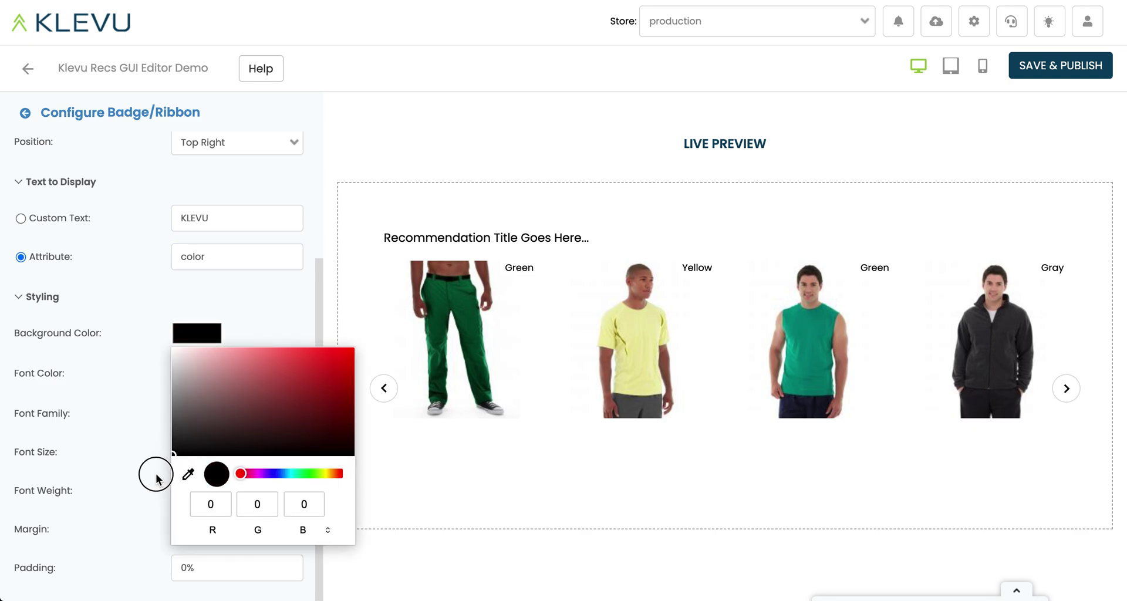
click(157, 397)
click(193, 378)
click(203, 407)
drag(204, 408, 133, 378)
click(125, 368)
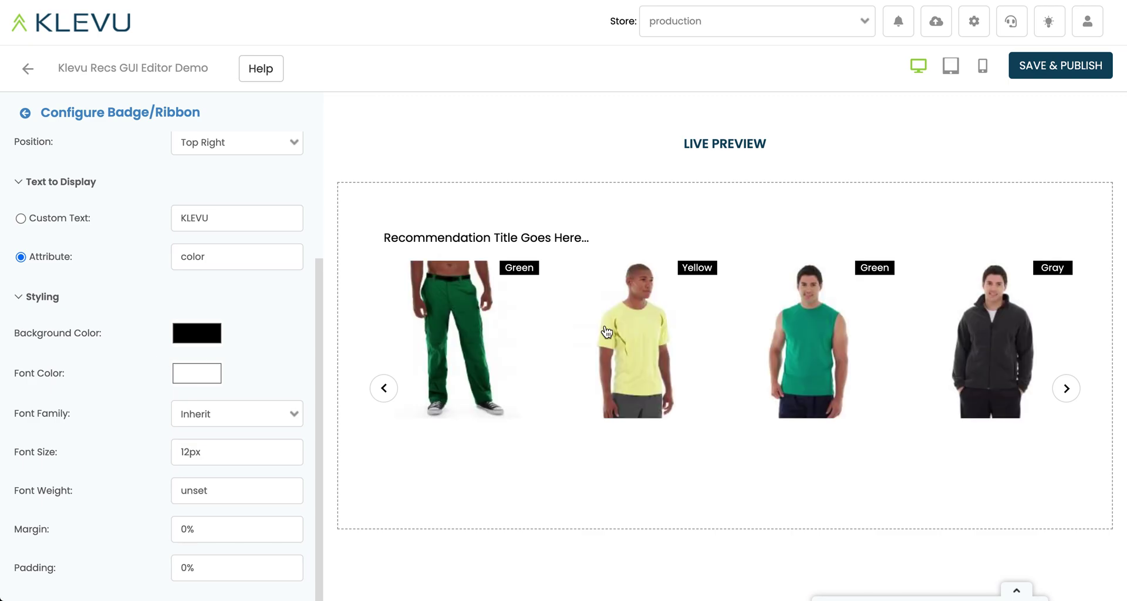
- Change the ribbon type to the circle and look through the other available ribbon shapes
drag(530, 267, 517, 268)
scroll(267, 326, up, 3)
click(162, 245)
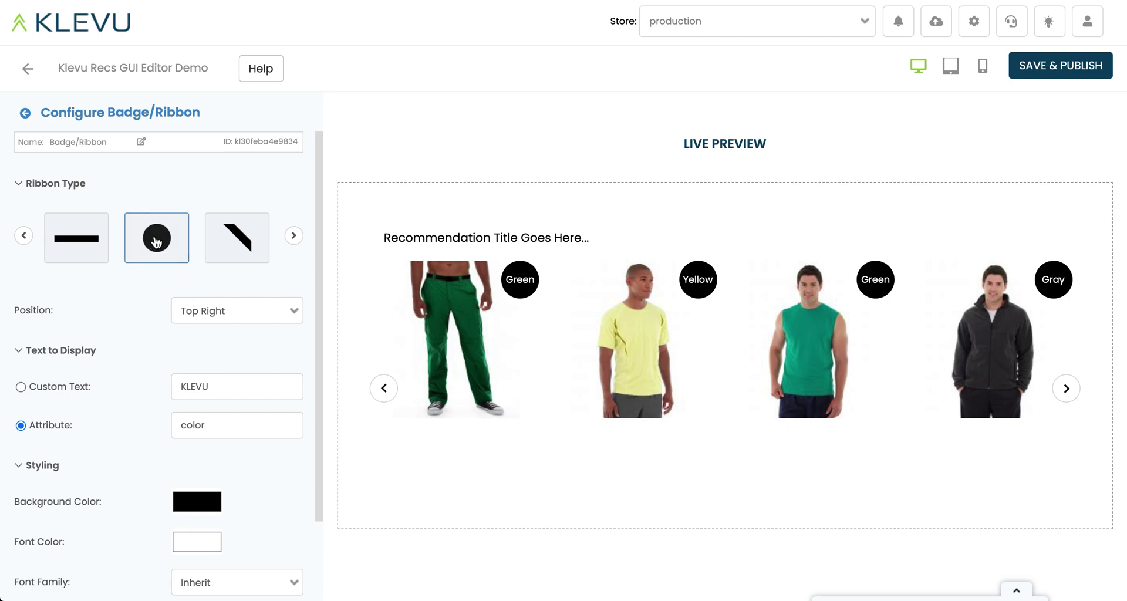
click(297, 241)
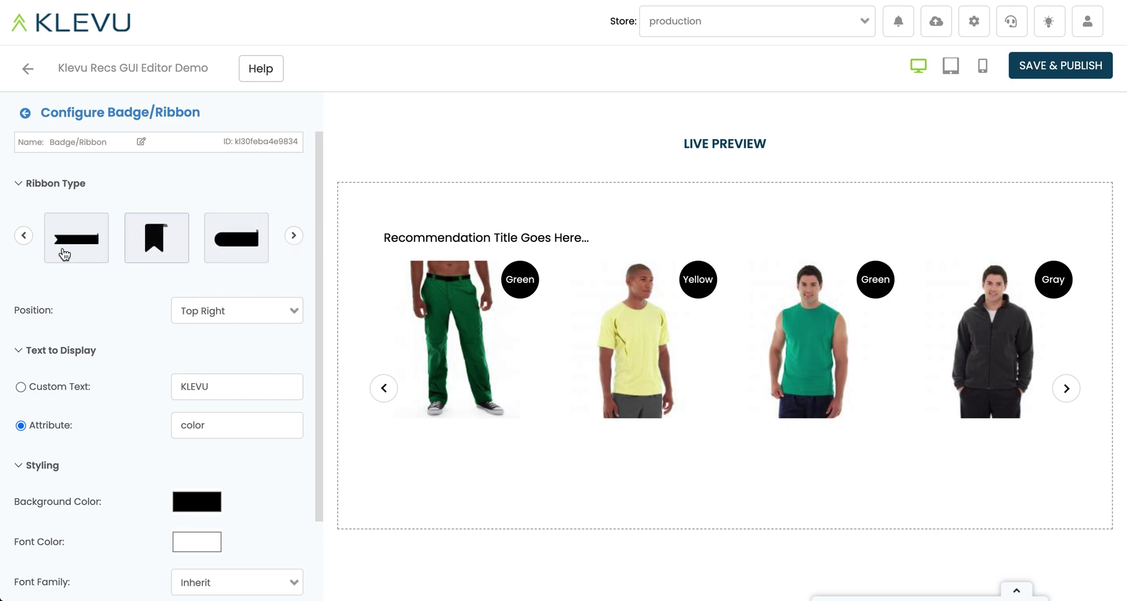
click(25, 237)
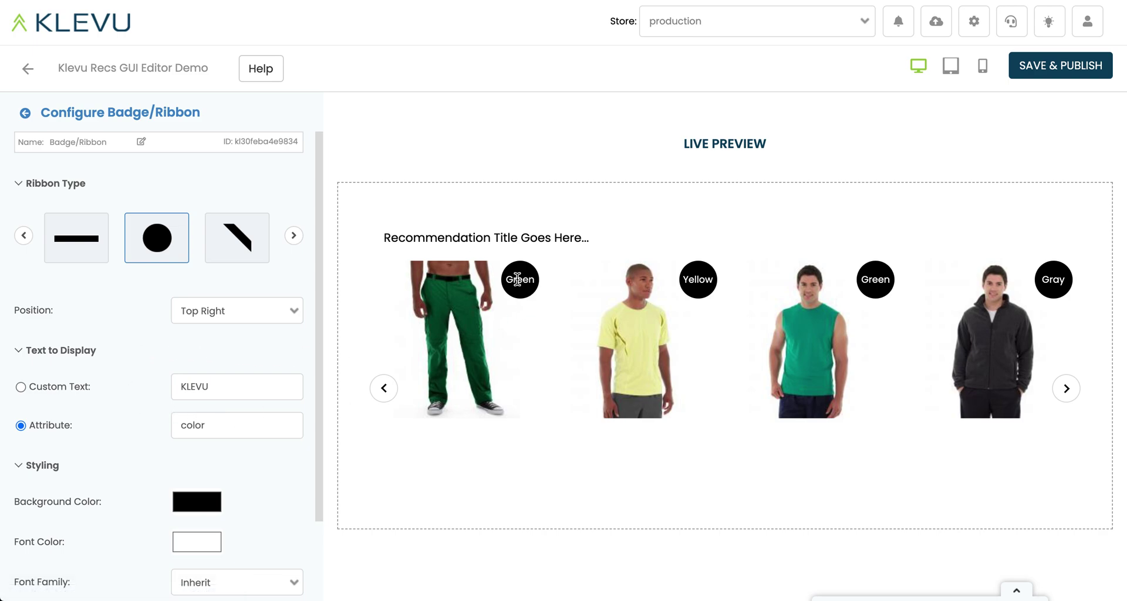
- Set the Badge/Ribbon's display attribute to stock_level and return to the template overview
click(230, 429)
drag(230, 430, 164, 427)
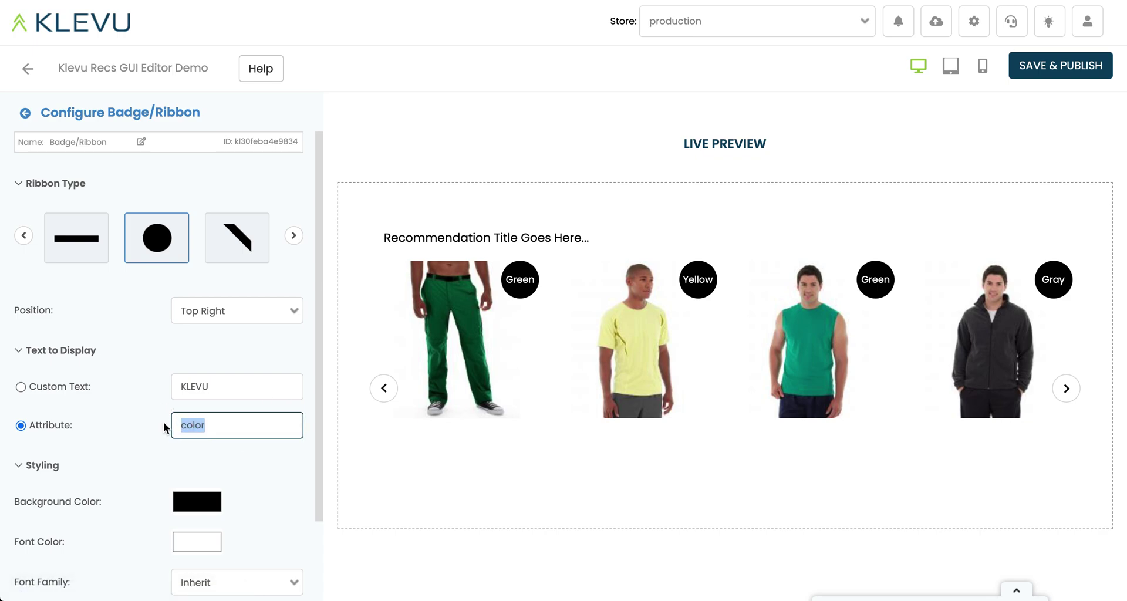
text(stock)
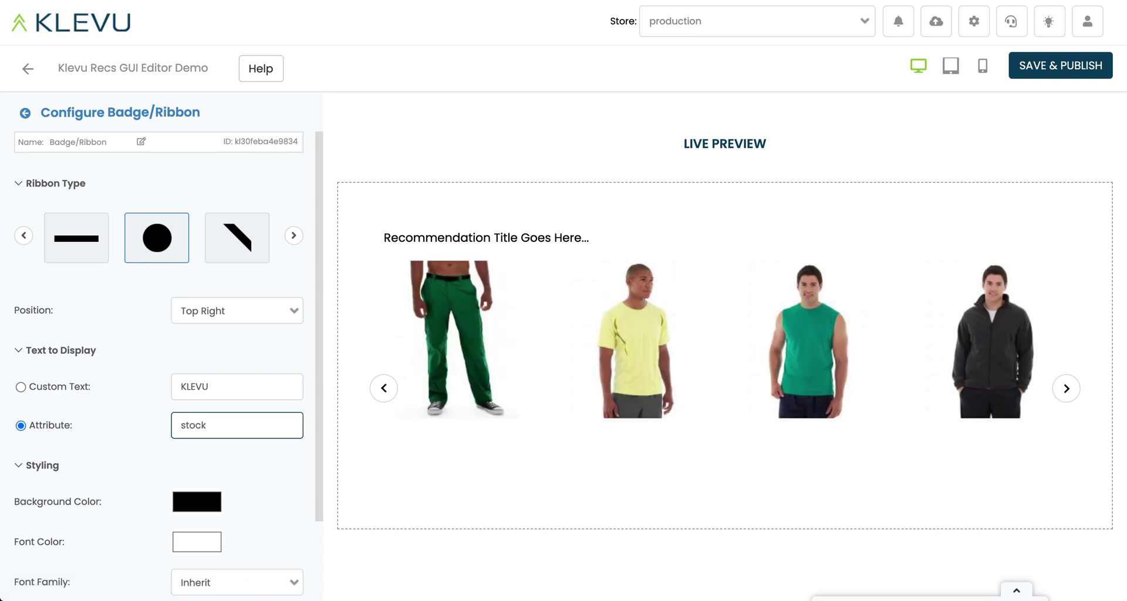
text(_level)
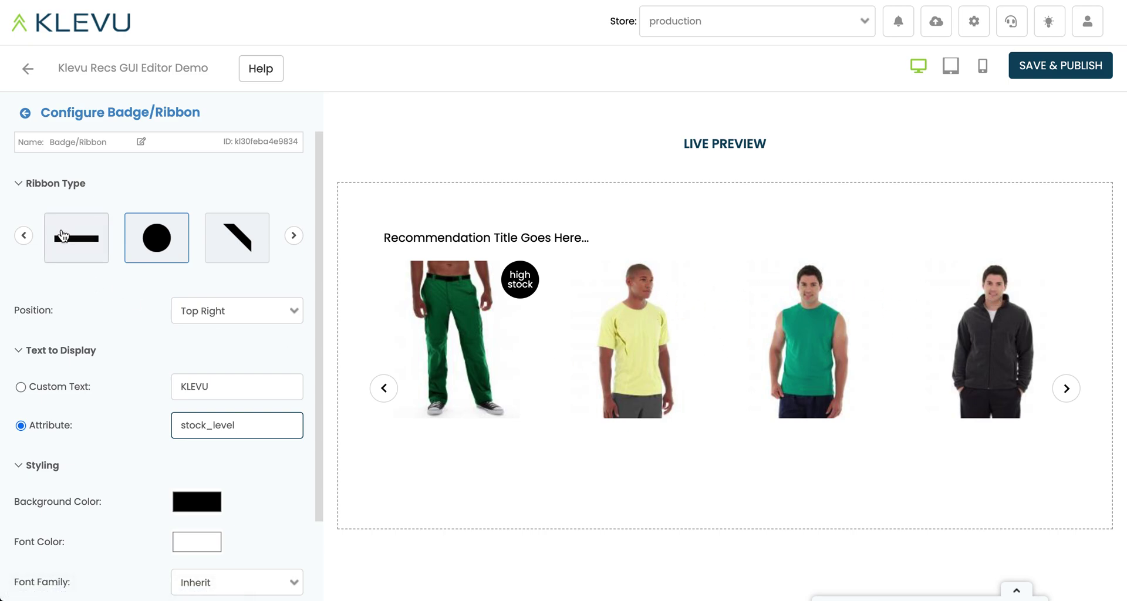
click(25, 114)
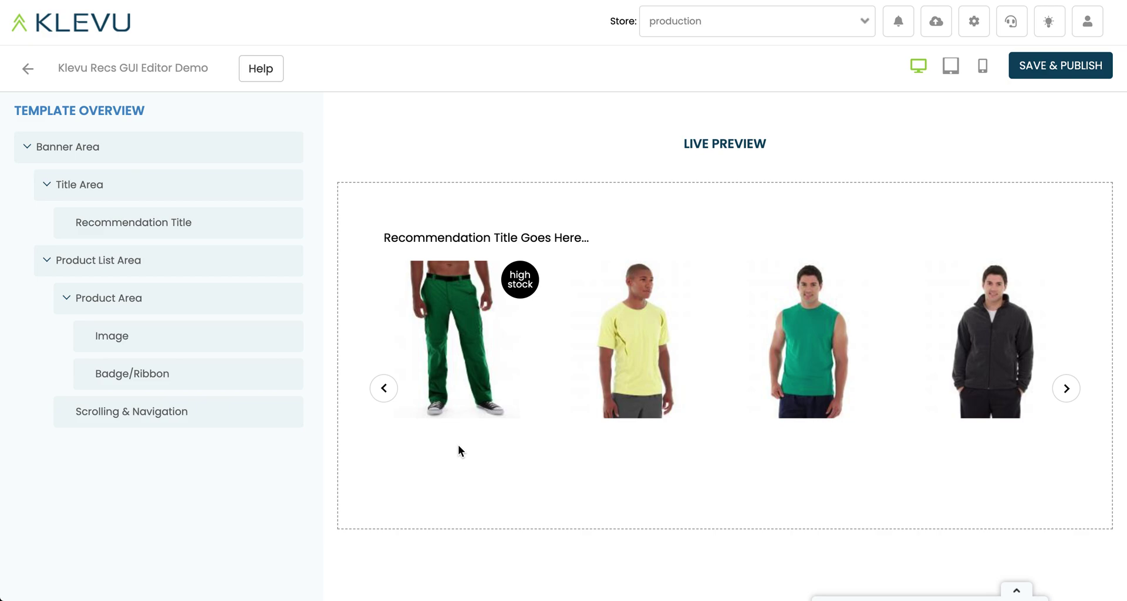
- Add a Name component and a Price component to the Product Area
mouse_move(197, 297)
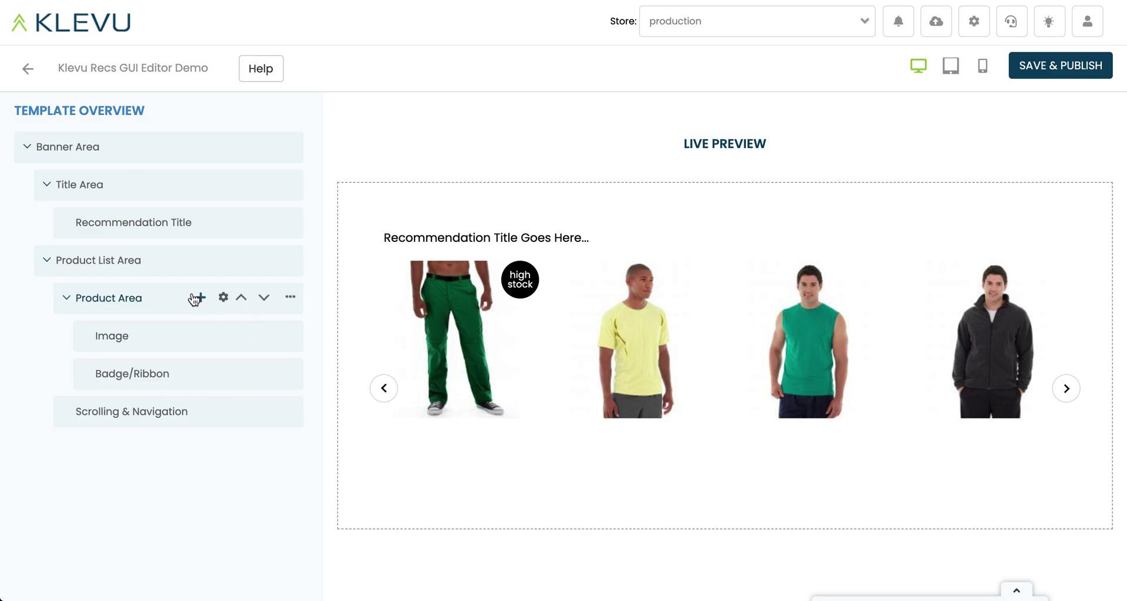
click(200, 298)
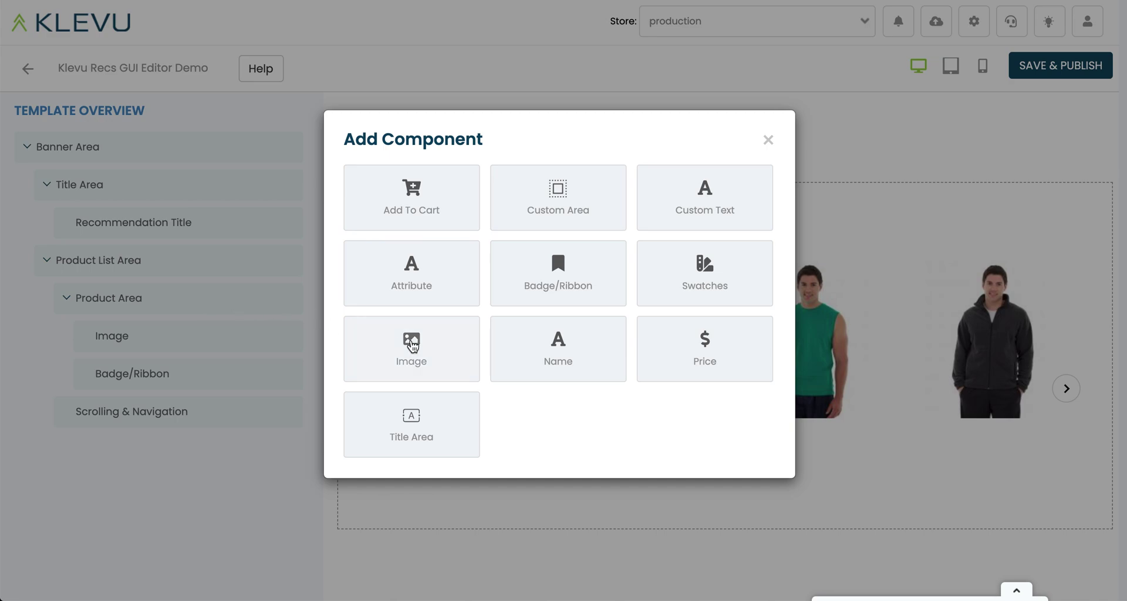
click(587, 353)
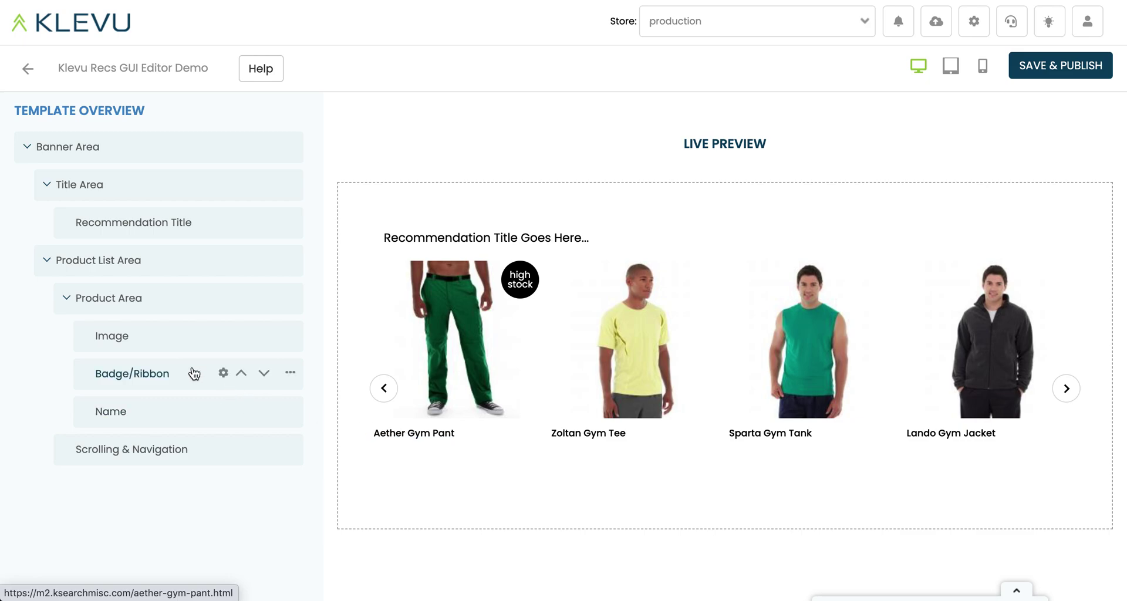
click(202, 298)
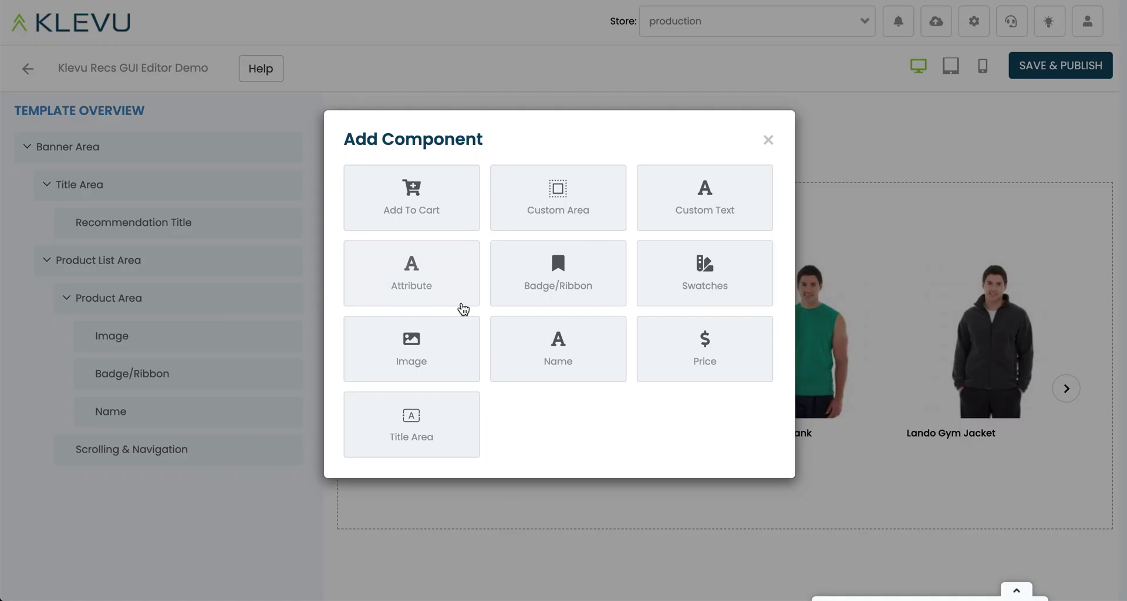
click(718, 352)
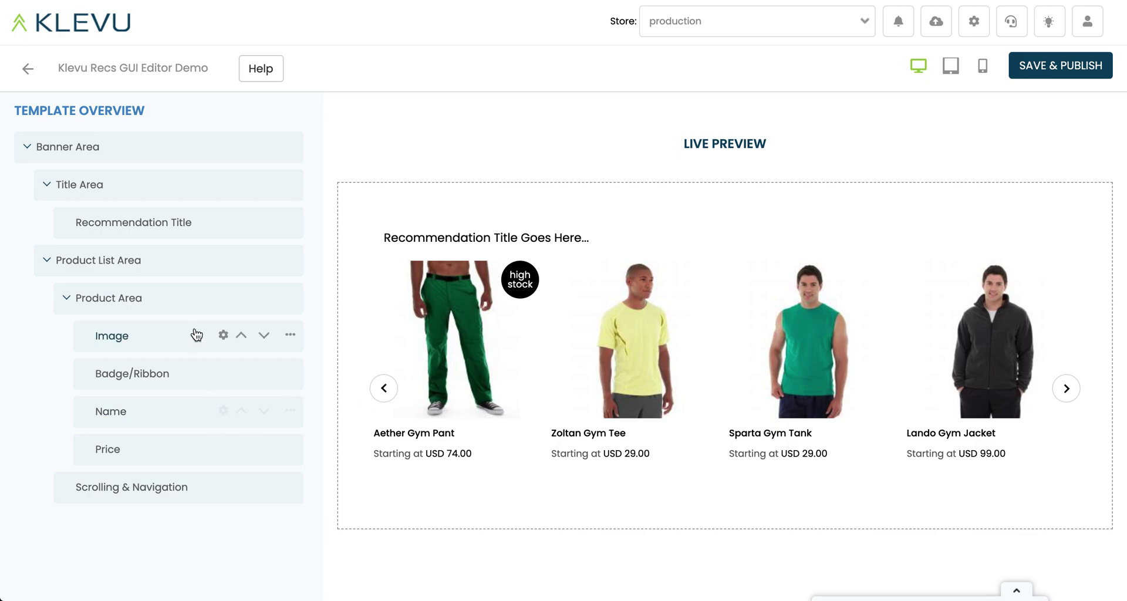
- Add an Attribute component to the Product Area and set its attribute name to color
click(201, 297)
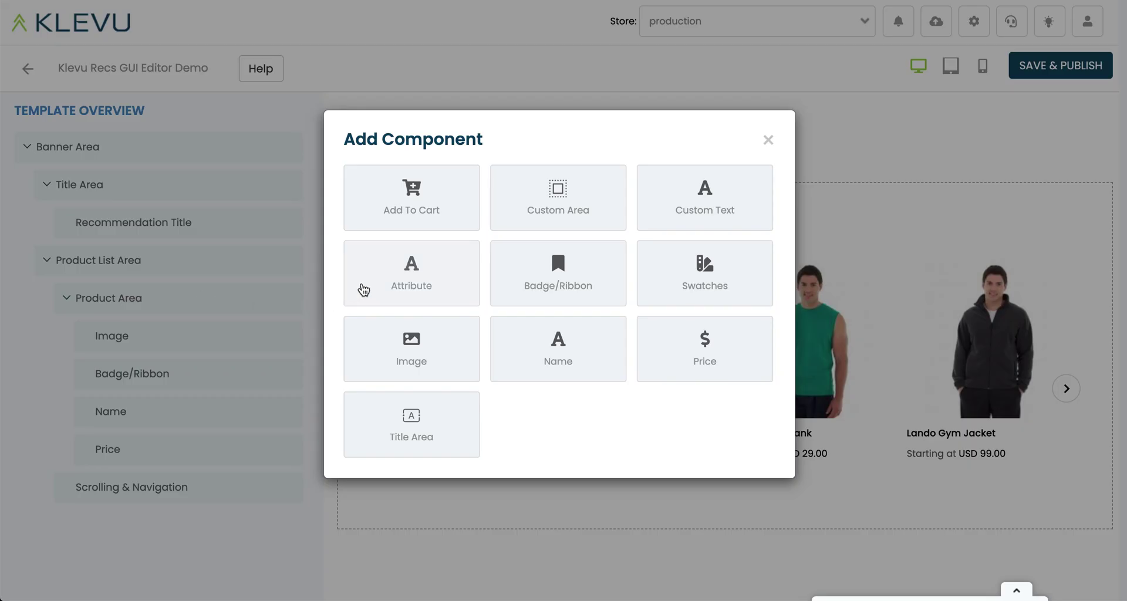
click(434, 275)
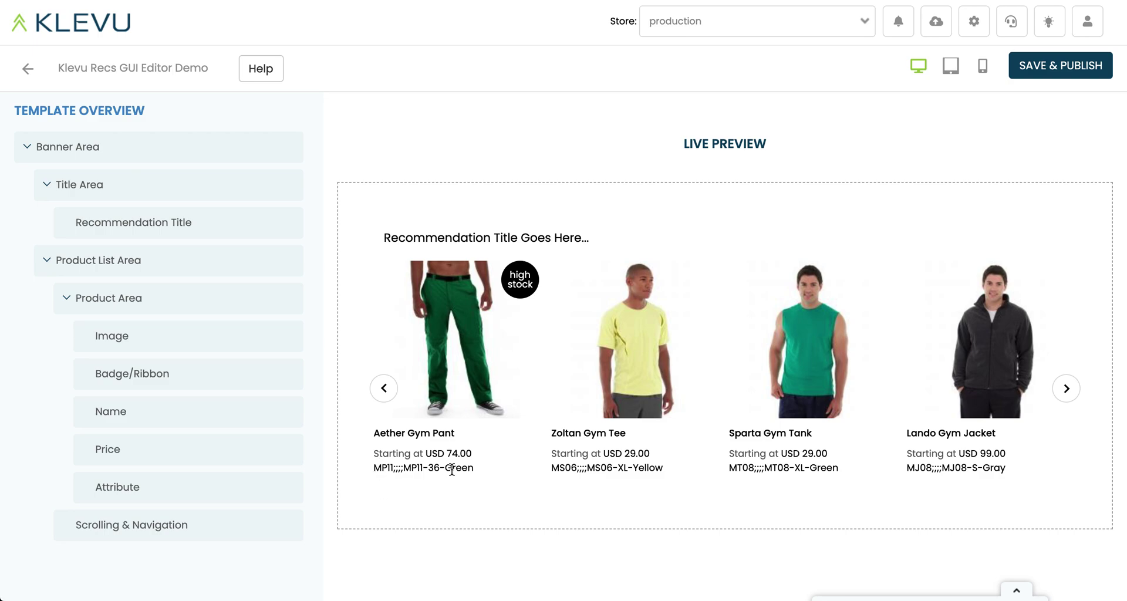
mouse_move(222, 500)
click(223, 486)
drag(205, 220, 165, 222)
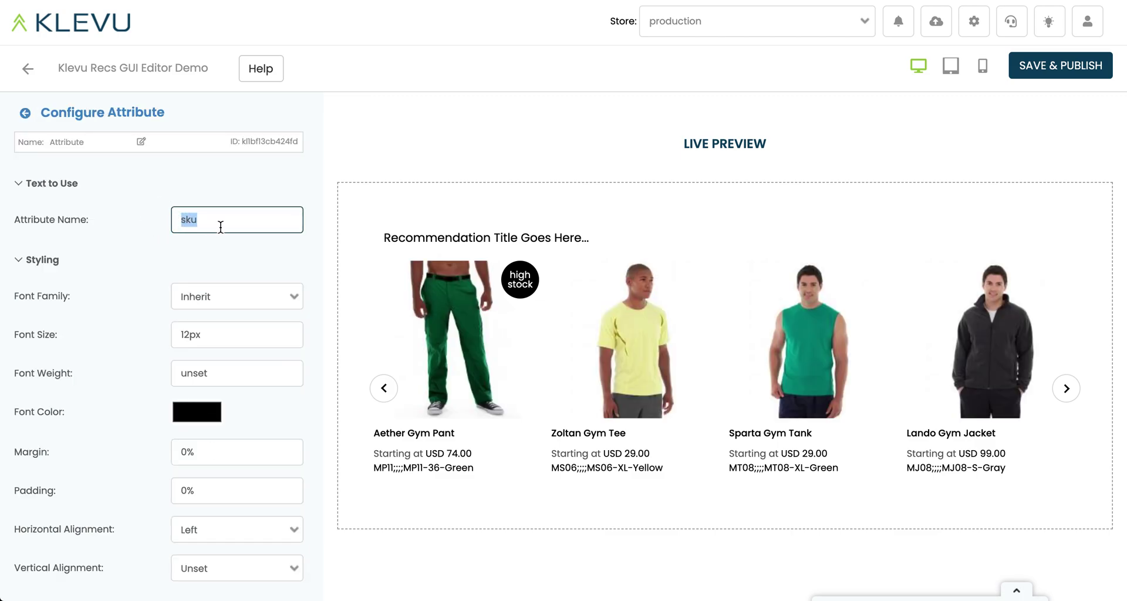
text(color)
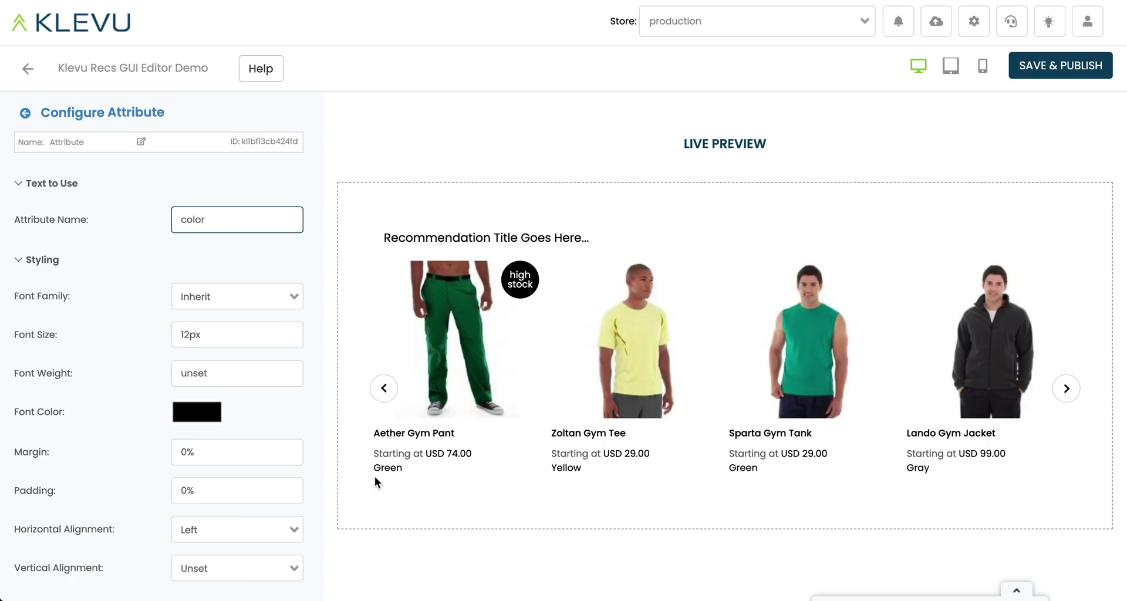
- Rename the Attribute component as "Attribute: Color" and move it above Price in the template overview
click(93, 142)
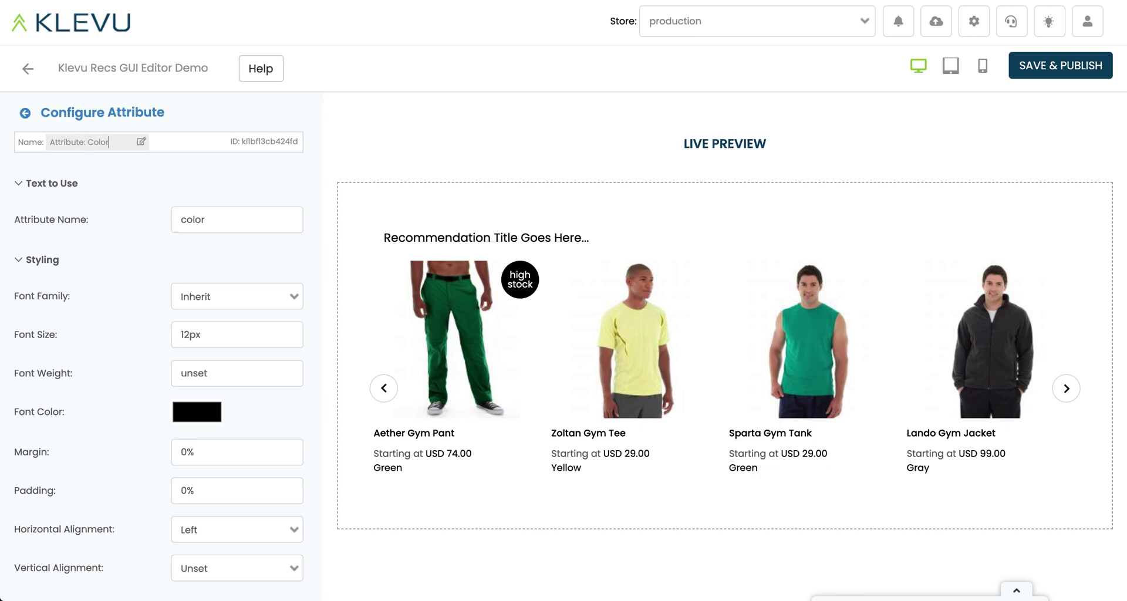
click(24, 113)
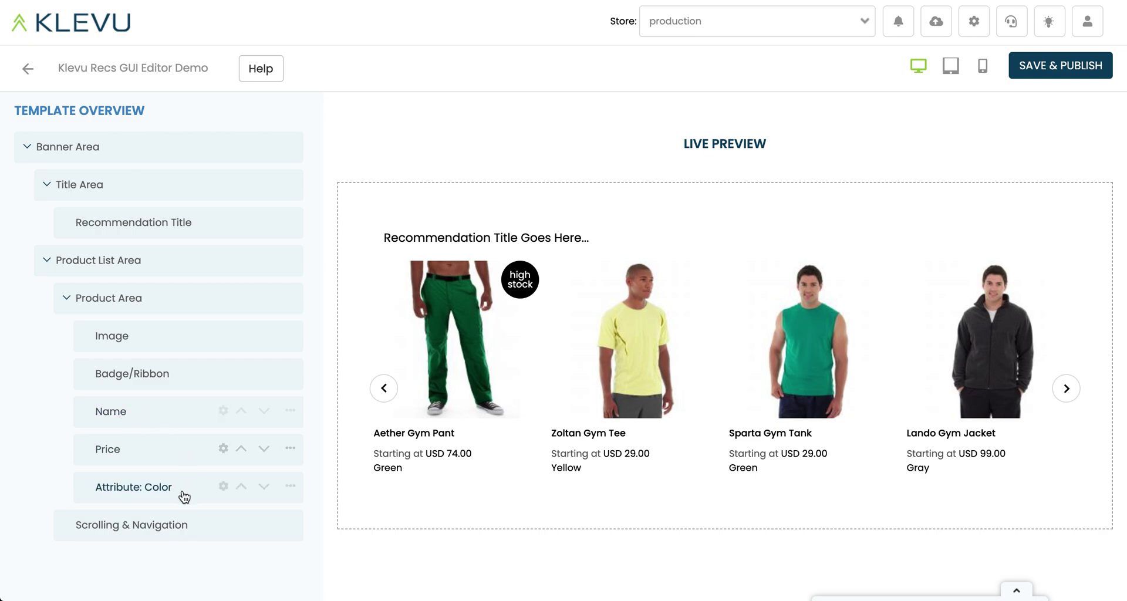
click(241, 488)
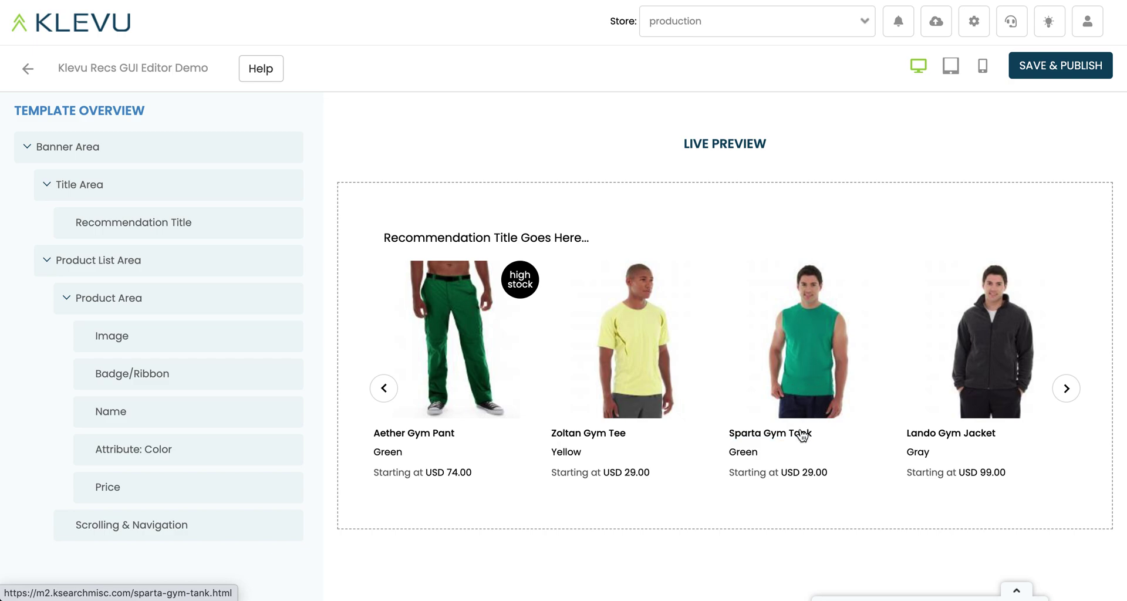
- Clear the Price component's Start Price Attribute to drop the "Starting at" wording, and return to the template overview
drag(778, 473, 737, 473)
click(748, 479)
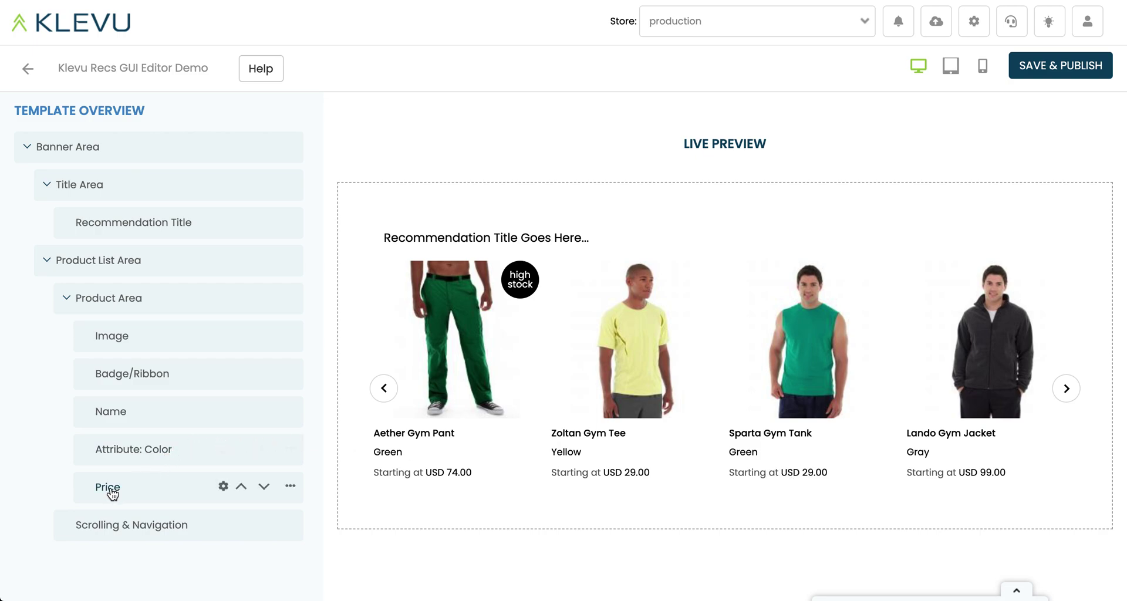
click(224, 488)
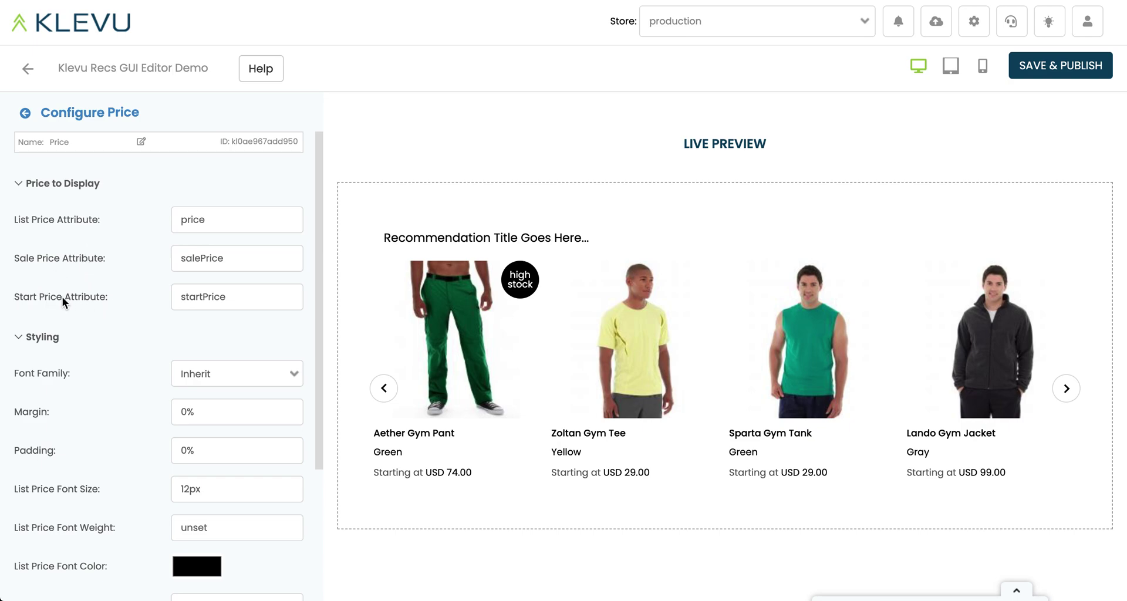
drag(254, 297, 158, 301)
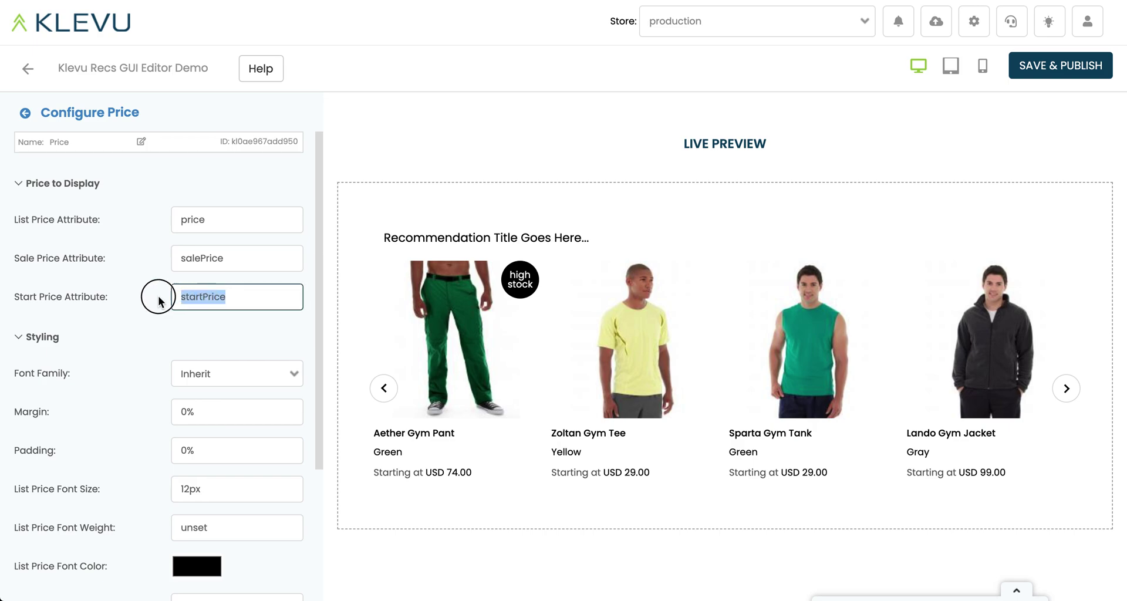
key(BackSpace)
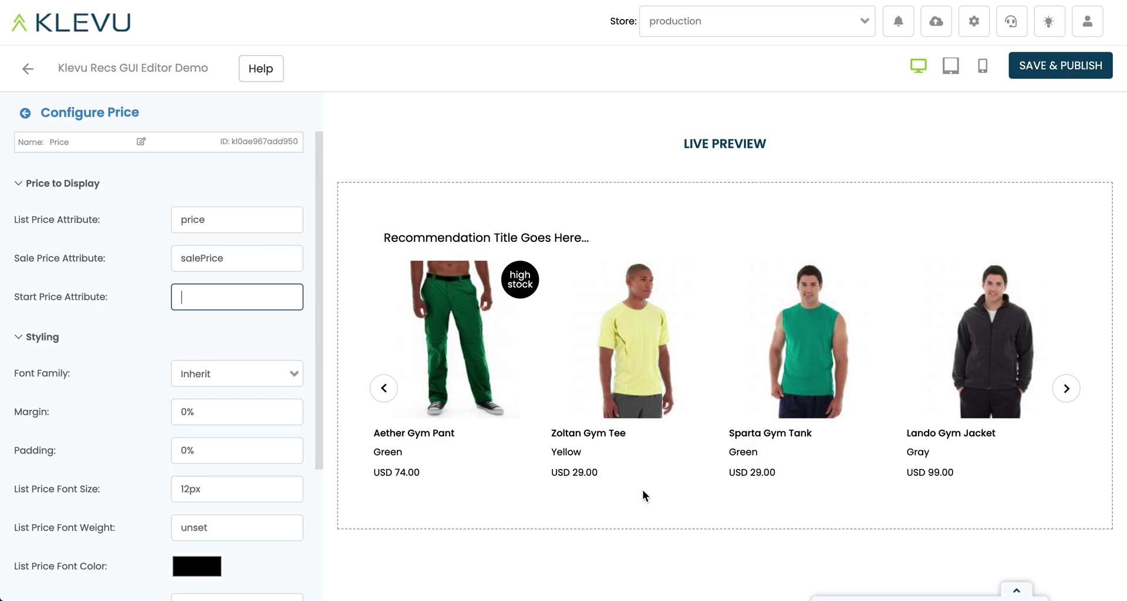
click(23, 116)
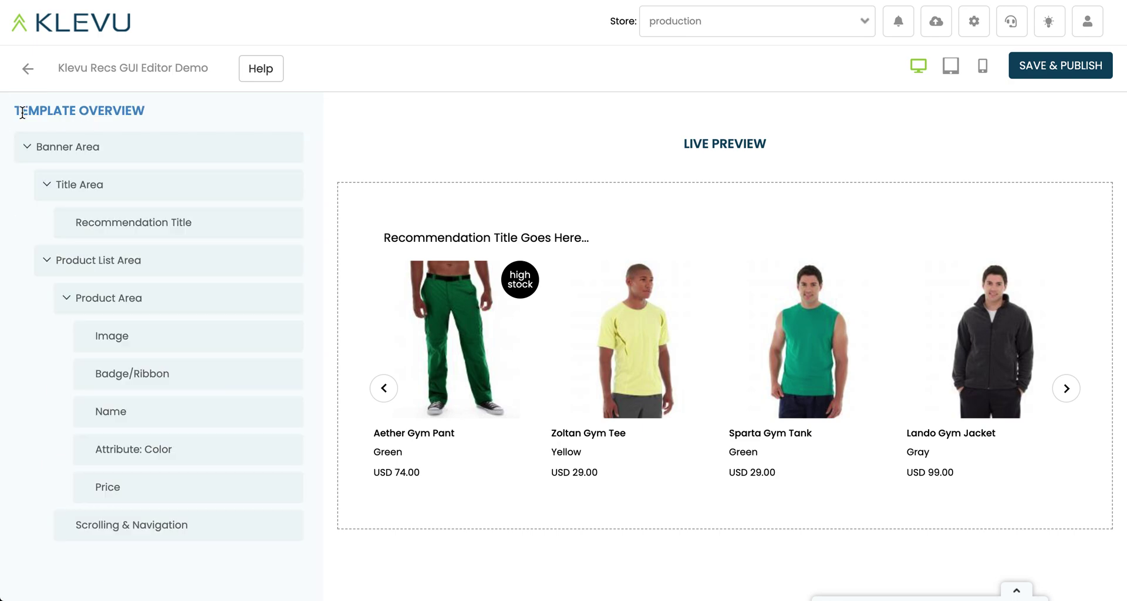